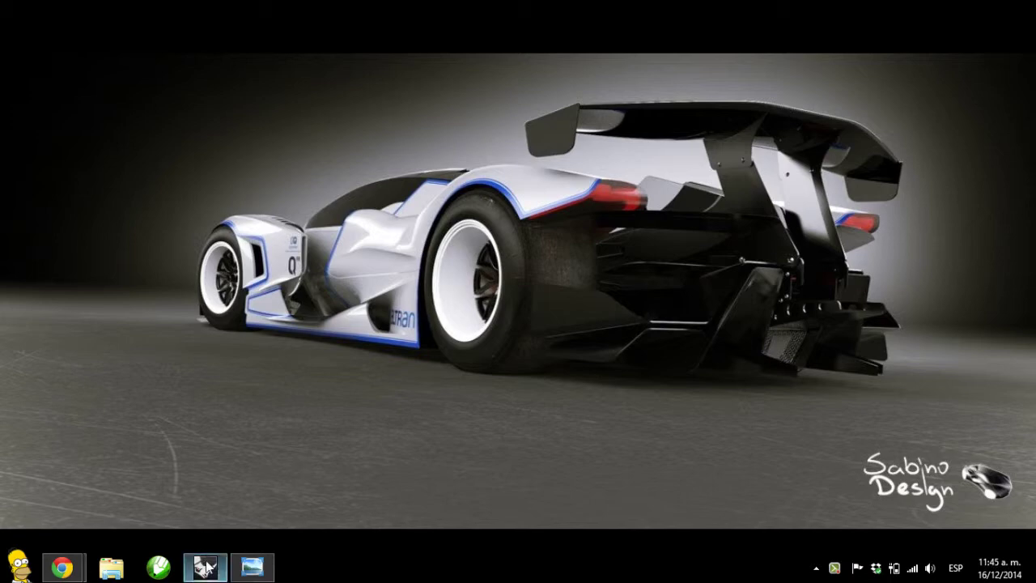
# - Switch to Rhinoceros with the chair model and check the seat outline curve in the perspective view
pyautogui.click(205, 567)
pyautogui.moveTo(684, 222); pyautogui.dragTo(722, 224, button='right')
pyautogui.click(708, 185)
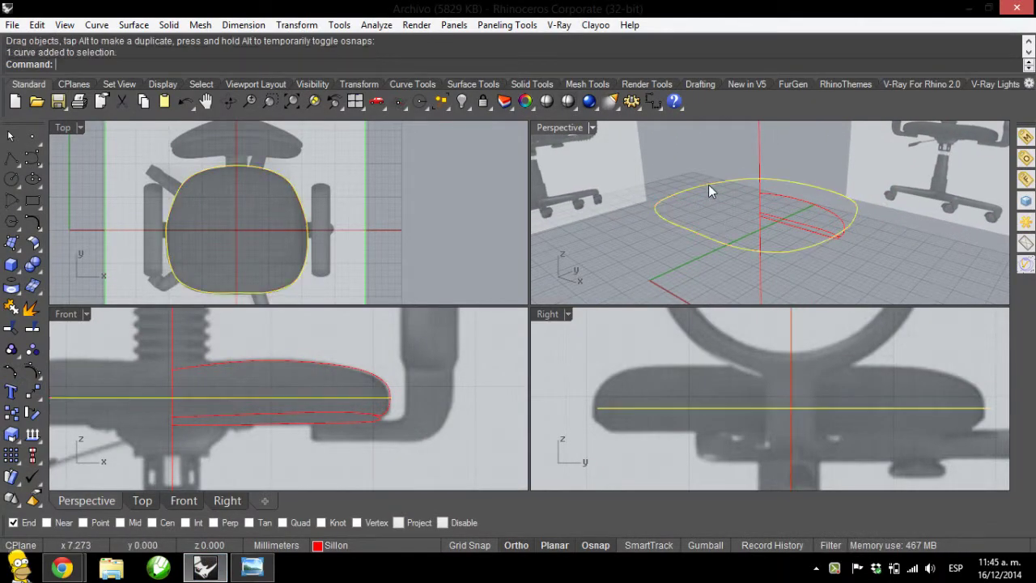
pyautogui.click(678, 156)
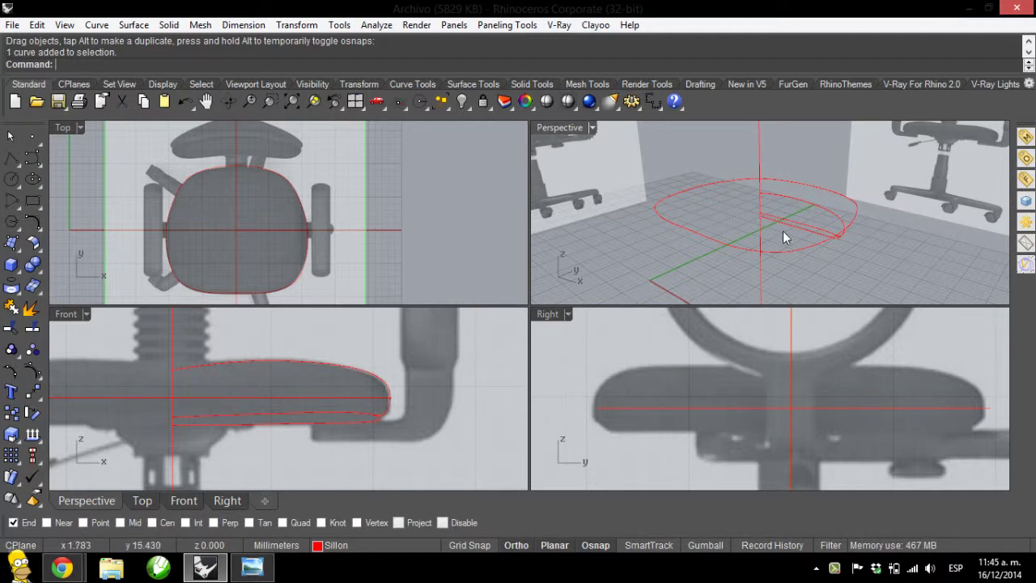
pyautogui.moveTo(782, 231)
pyautogui.mouseDown(button='right')
pyautogui.moveTo(782, 157)
pyautogui.moveTo(790, 229)
pyautogui.mouseUp(button='right')
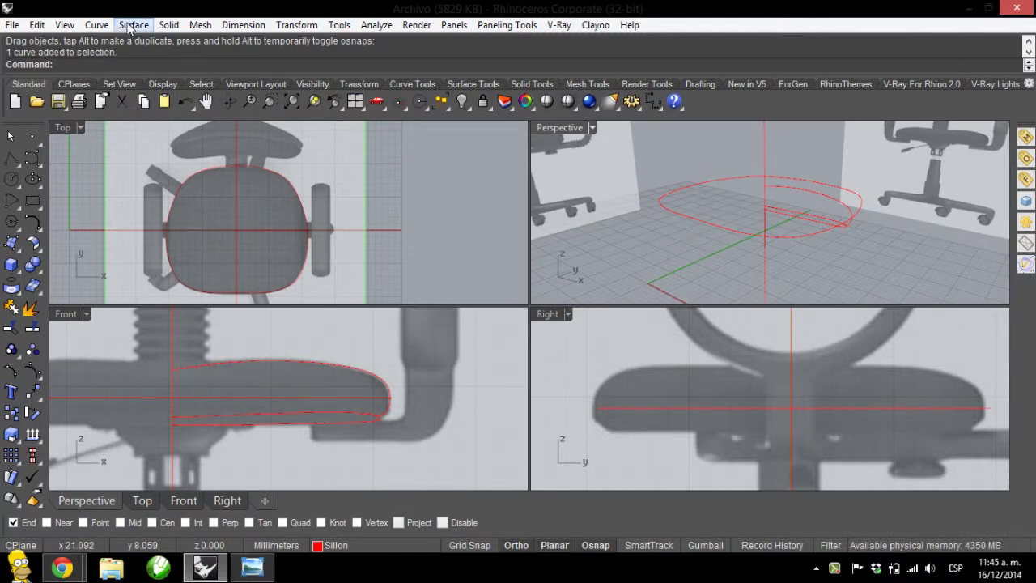
# - Try a Rail Revolve of the cushion profile along the seat outline about the vertical centre axis
pyautogui.click(134, 25)
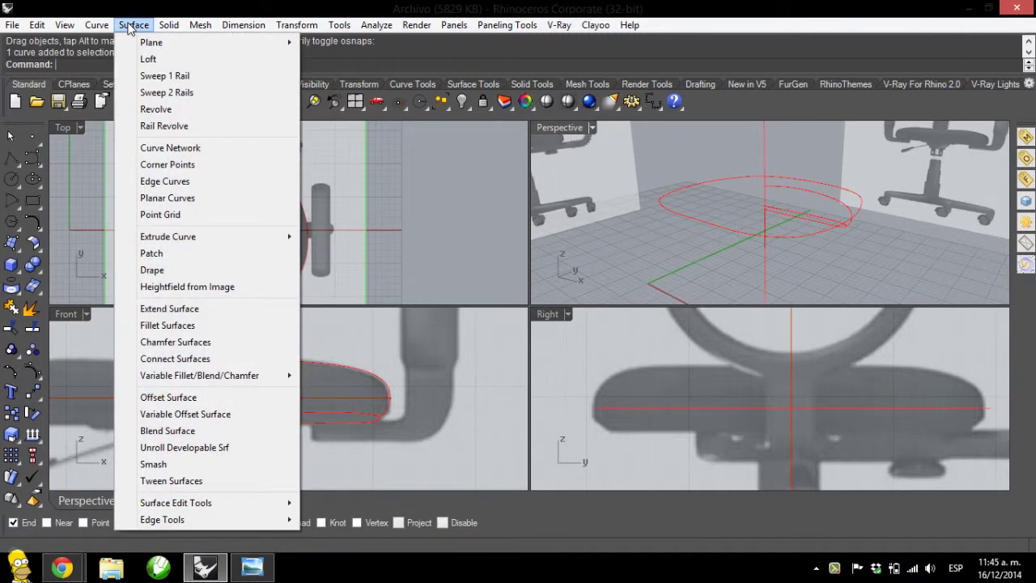
pyautogui.click(250, 130)
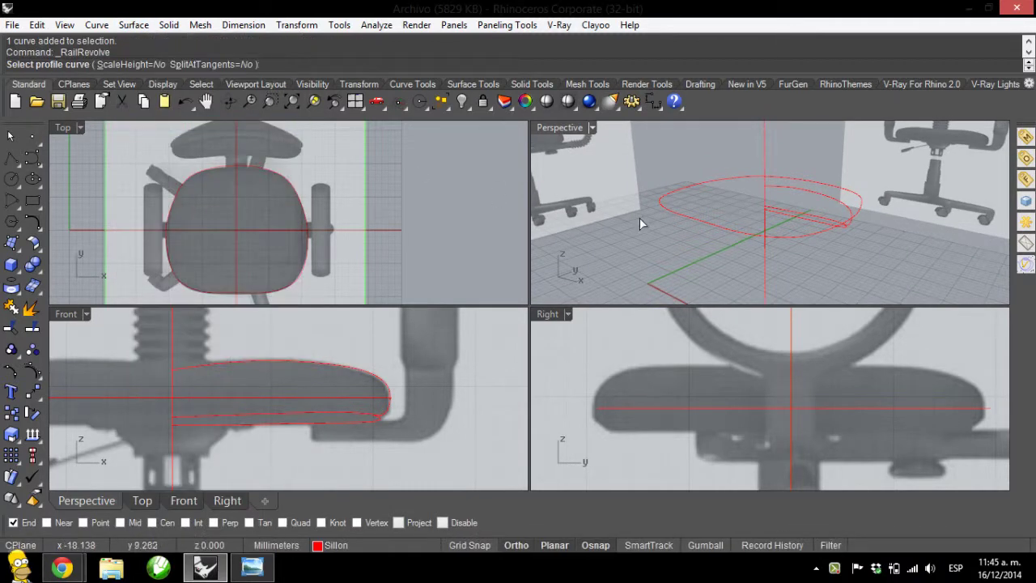
pyautogui.click(832, 197)
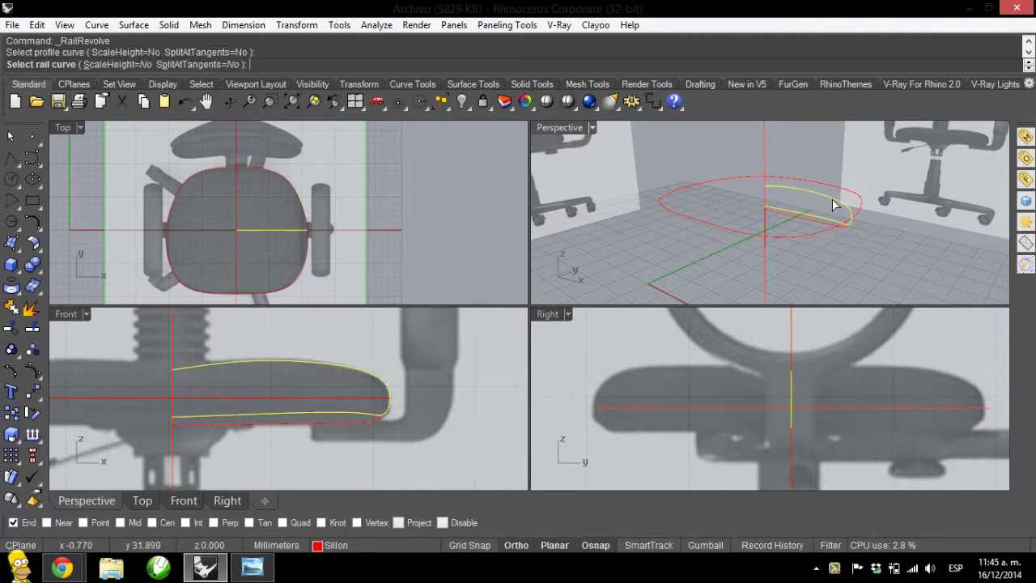
pyautogui.click(863, 213)
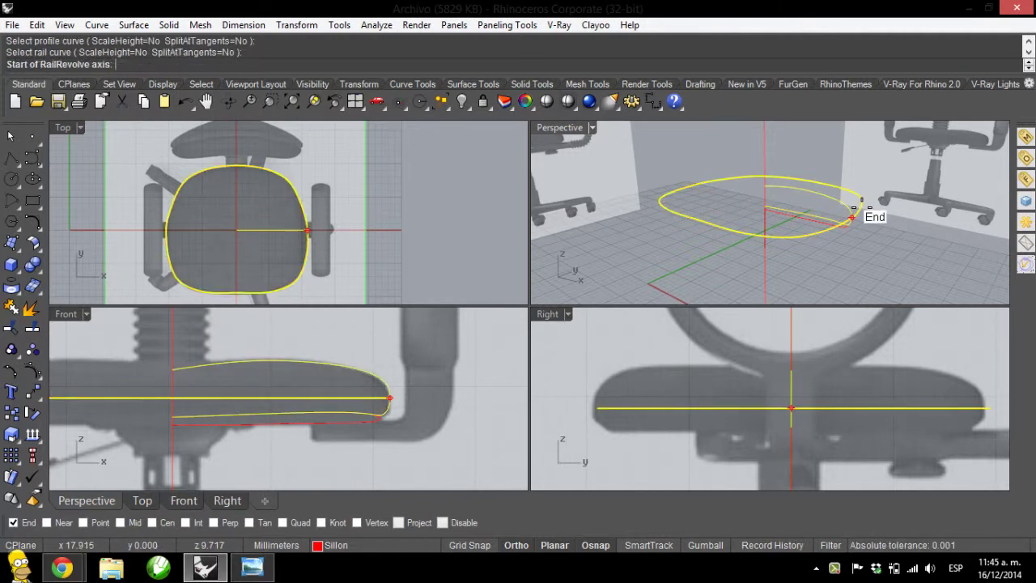
pyautogui.click(764, 209)
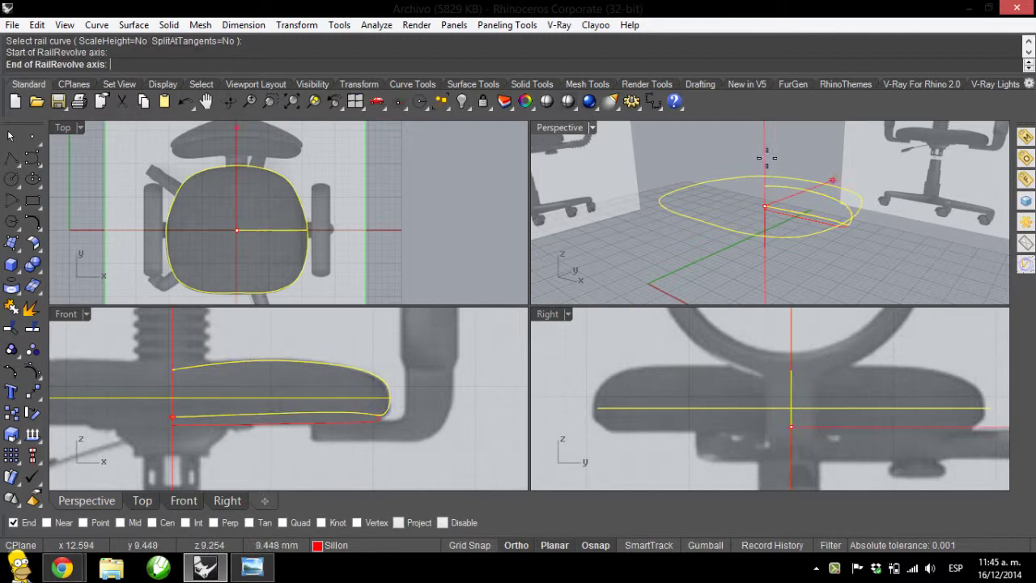
pyautogui.click(747, 344)
pyautogui.moveTo(759, 228); pyautogui.dragTo(778, 255, button='right')
pyautogui.scroll(10, 778, 247)
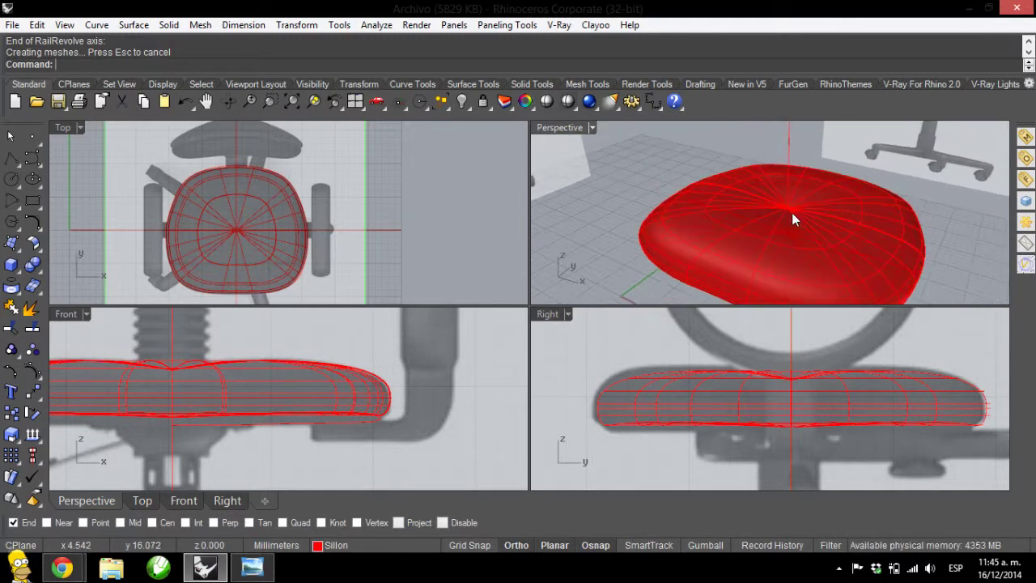
pyautogui.scroll(-5, 750, 195)
# - Examine the revolved cushion's surface quality with an Environment Map analysis, paying attention to its centre
pyautogui.click(736, 199)
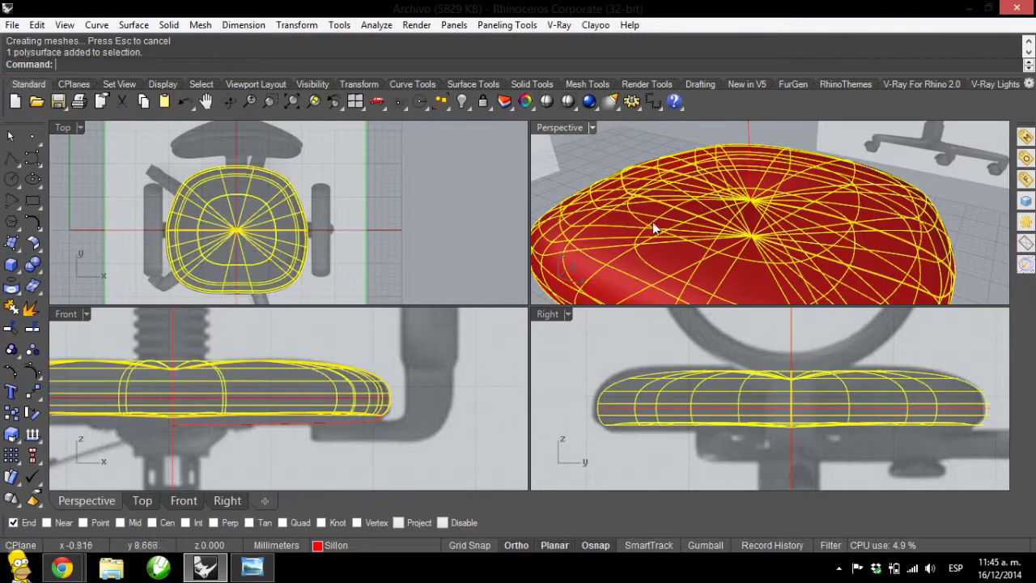
pyautogui.click(416, 25)
pyautogui.moveTo(387, 31)
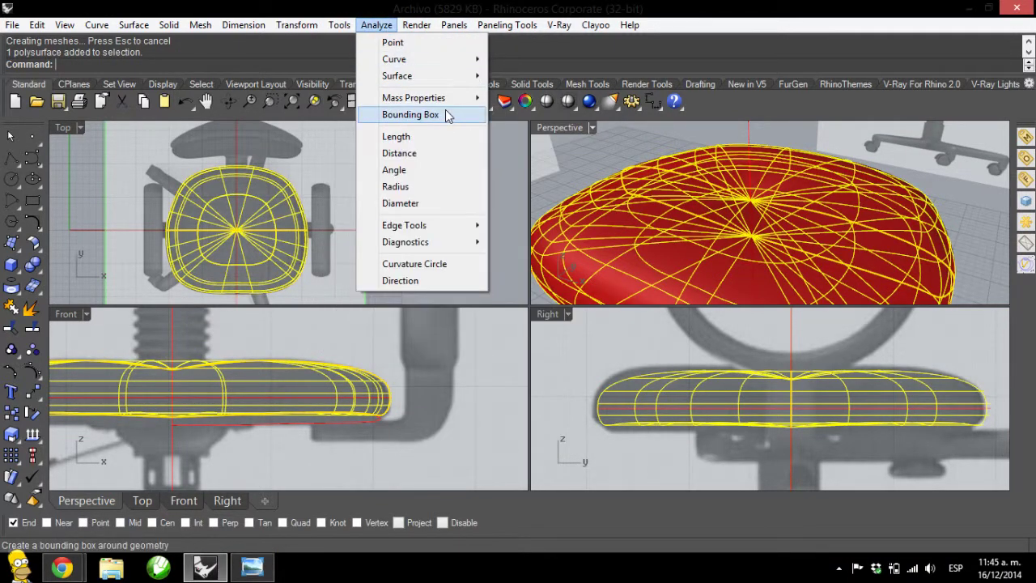
pyautogui.moveTo(446, 79)
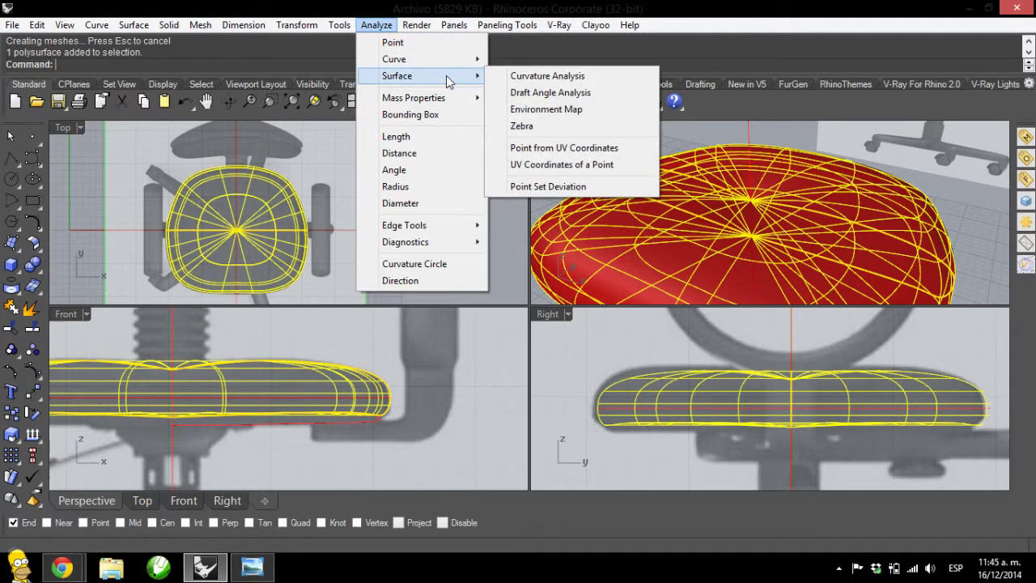
pyautogui.click(554, 113)
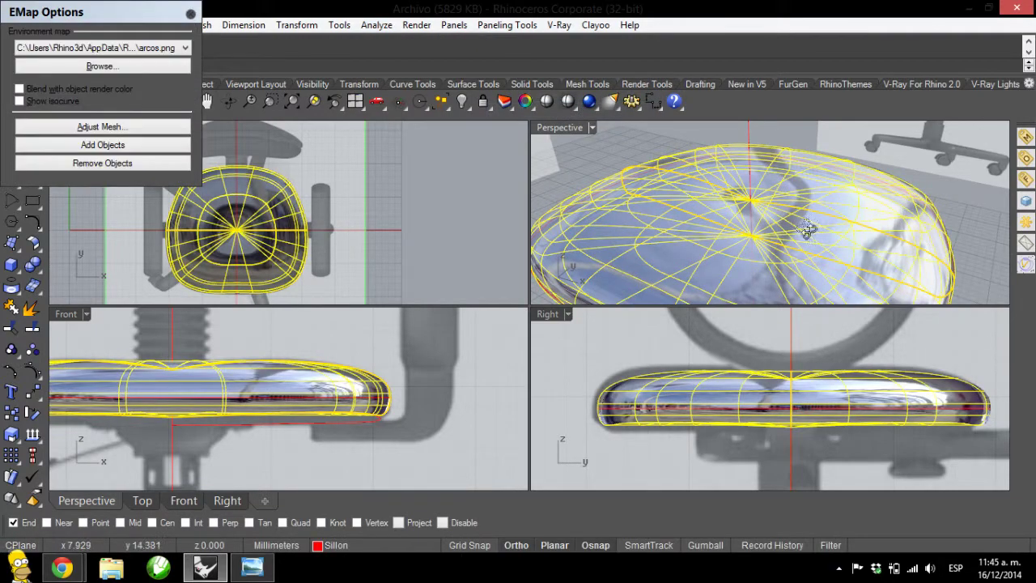
pyautogui.moveTo(655, 180); pyautogui.dragTo(809, 228, button='right')
pyautogui.click(190, 14)
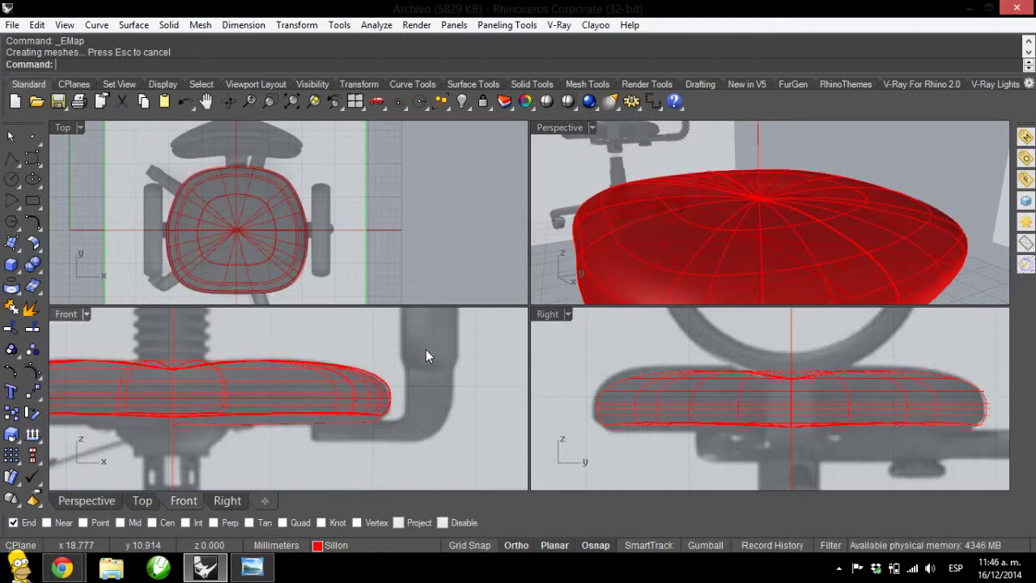
# - Undo the cushion revolve, then lower the top profile's second control point and raise its centre-axis endpoint until nearly level
pyautogui.hotkey('ctrl', 'z')
pyautogui.click(210, 366)
pyautogui.scroll(5, 210, 367)
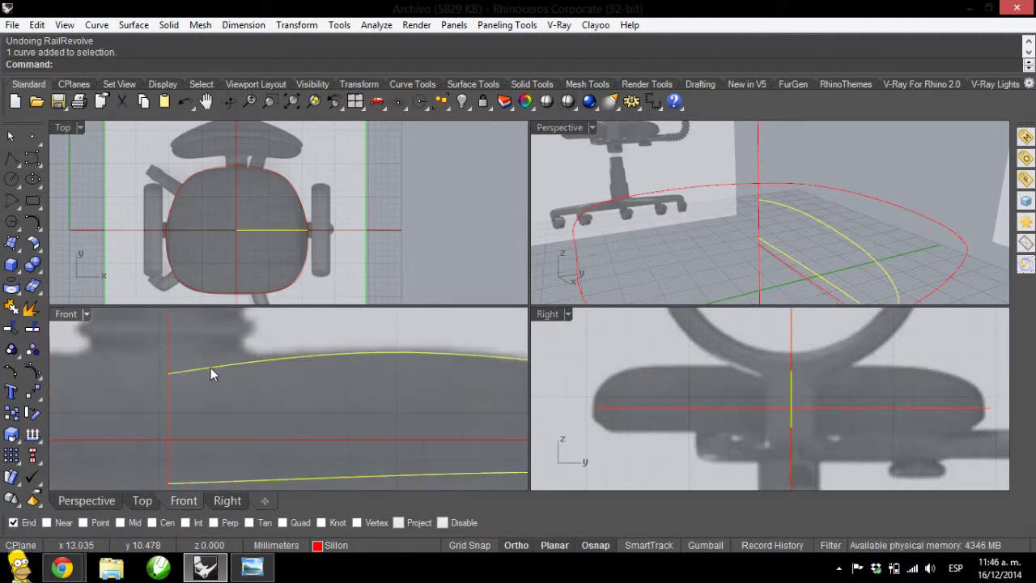
pyautogui.press('F10')
pyautogui.click(373, 337)
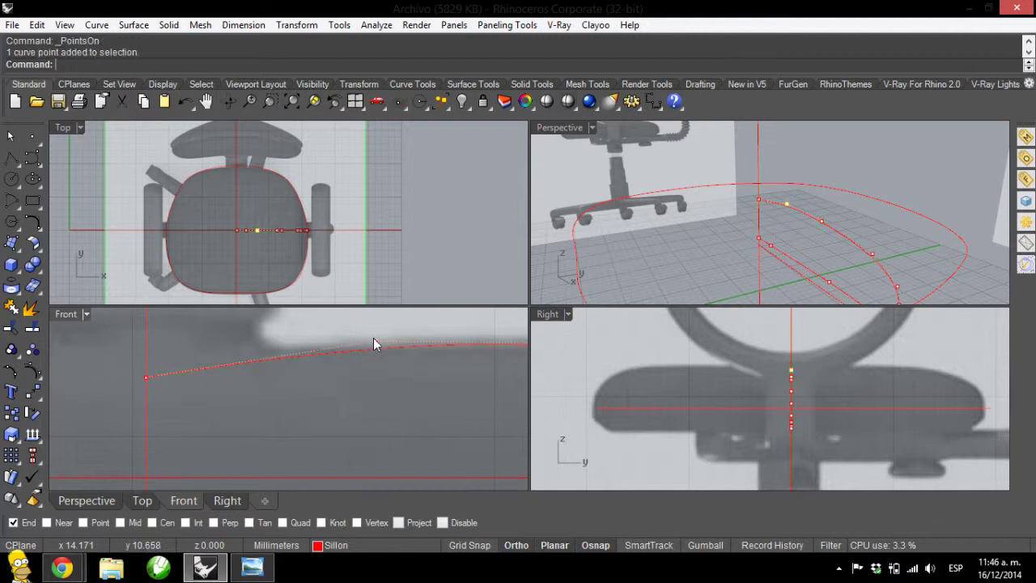
pyautogui.moveTo(373, 338); pyautogui.dragTo(343, 353)
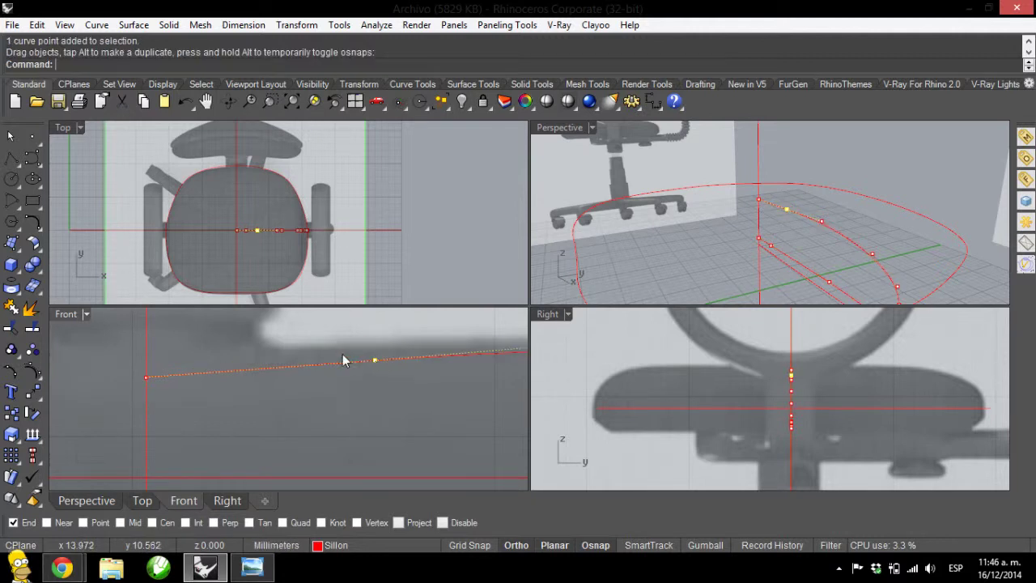
pyautogui.click(146, 376)
pyautogui.moveTo(145, 376)
pyautogui.mouseDown()
pyautogui.moveTo(146, 354)
pyautogui.moveTo(150, 364)
pyautogui.mouseUp()
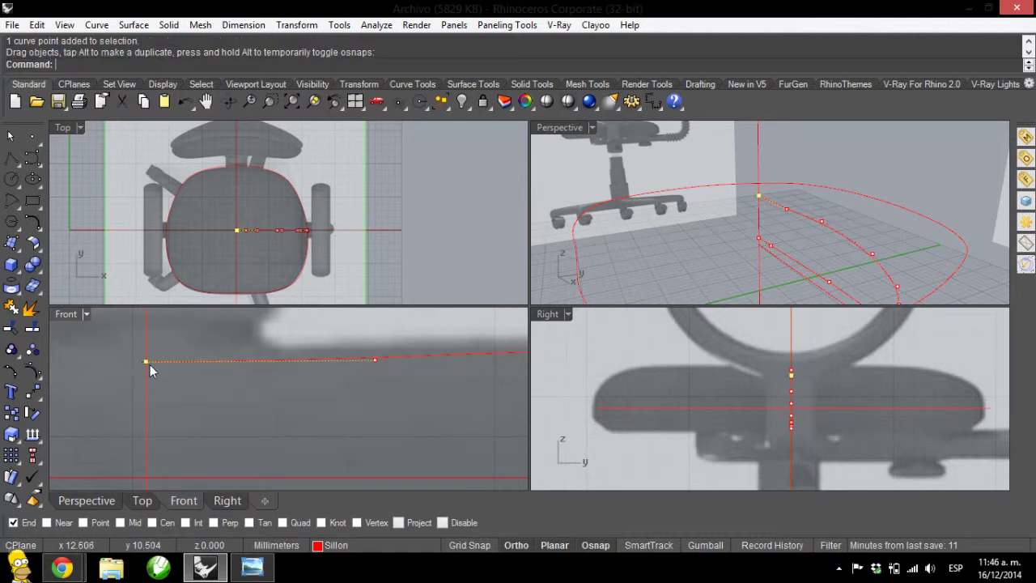
pyautogui.scroll(-3, 153, 368)
pyautogui.scroll(-2, 282, 392)
pyautogui.press('Escape')
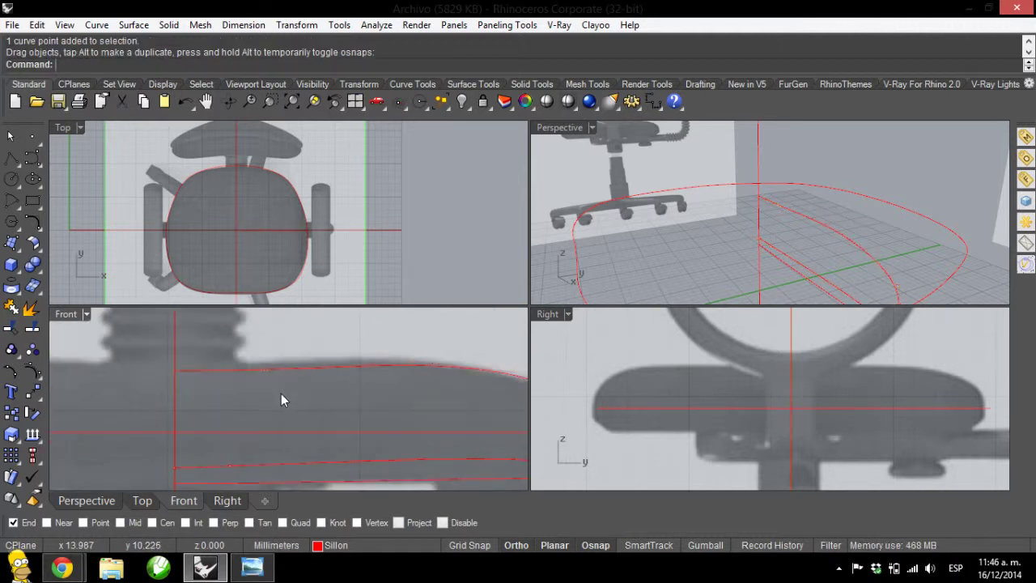
# - Raise the profile's second control point back up to the top edge of the cushion in the reference image
pyautogui.scroll(-3, 306, 377)
pyautogui.click(318, 374)
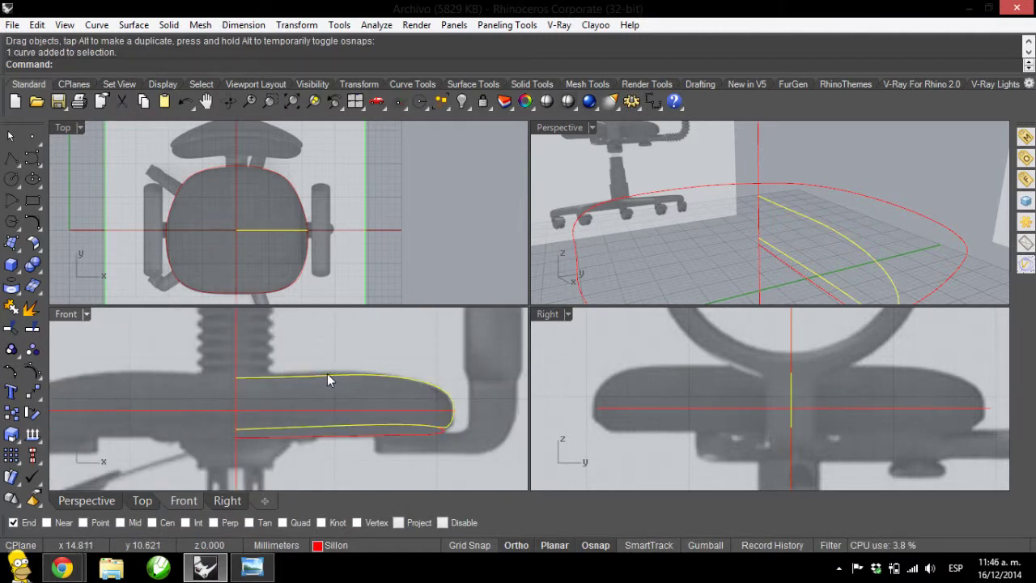
pyautogui.press('F10')
pyautogui.scroll(4, 326, 373)
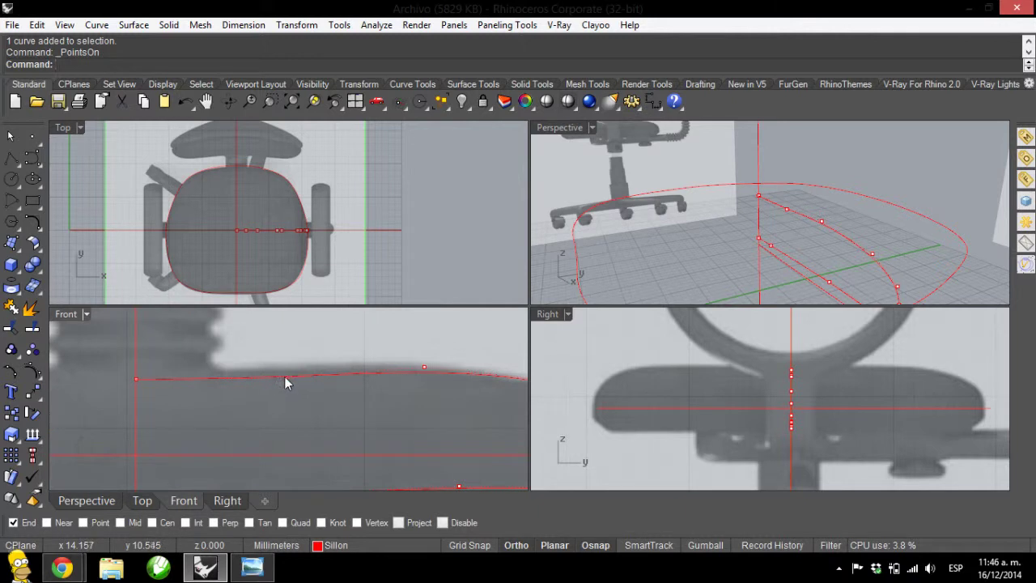
pyautogui.click(285, 377)
pyautogui.moveTo(285, 377); pyautogui.dragTo(285, 366)
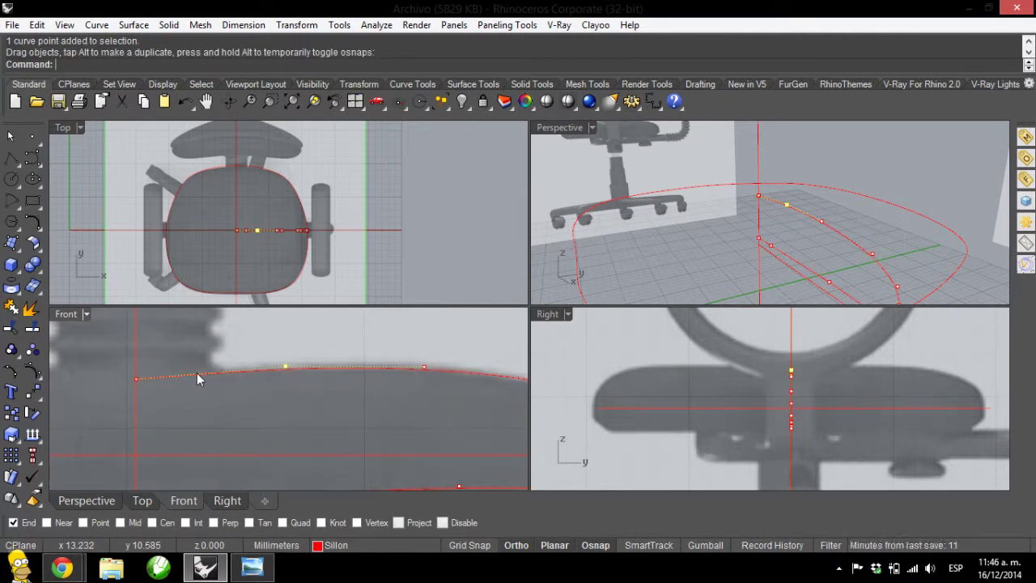
# - Insert a control point on the cushion profile's top between the centre-axis endpoint and the second control point
pyautogui.write('Insert')
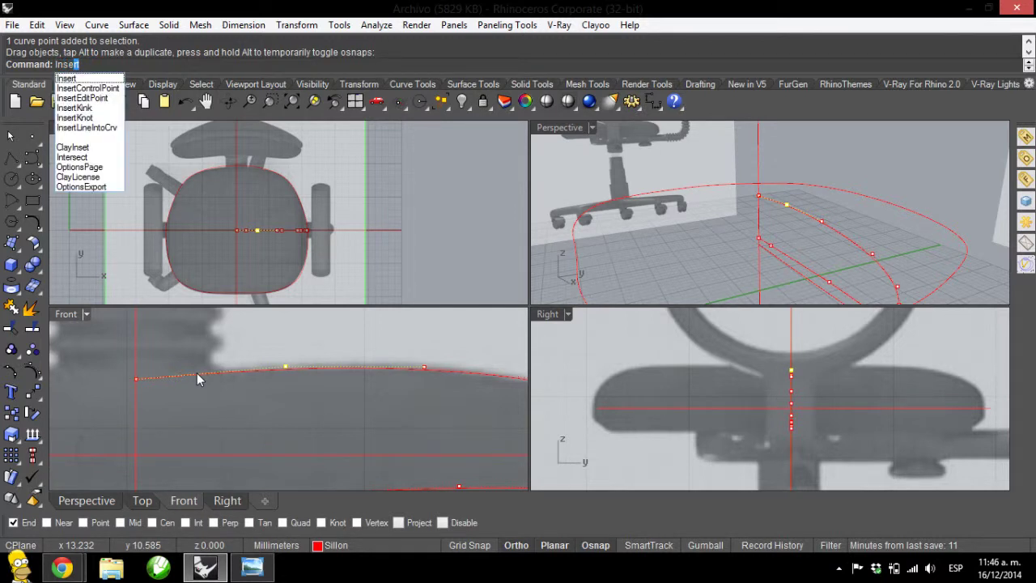
pyautogui.press('Down')
pyautogui.press('Return')
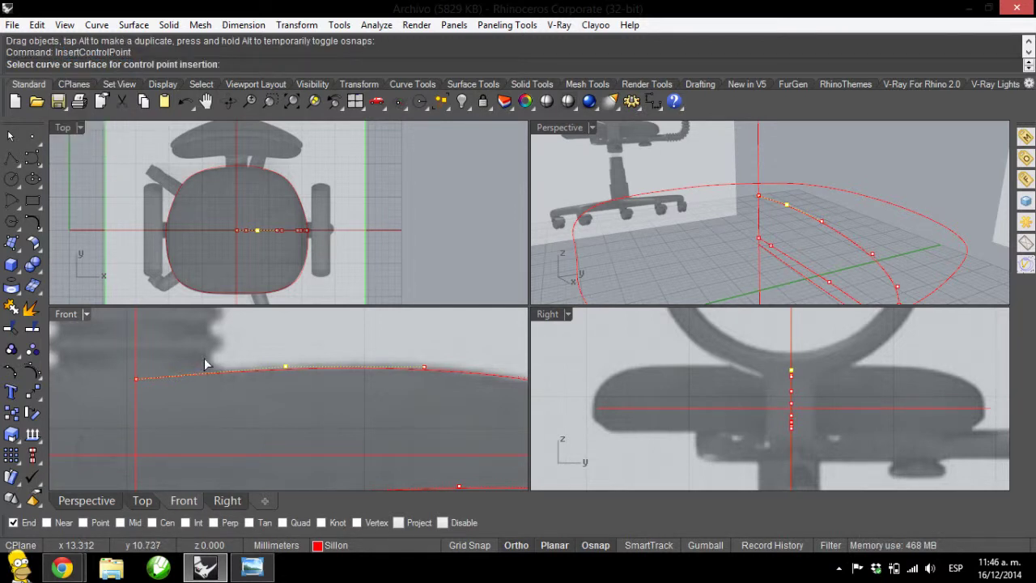
pyautogui.click(199, 374)
pyautogui.click(218, 372)
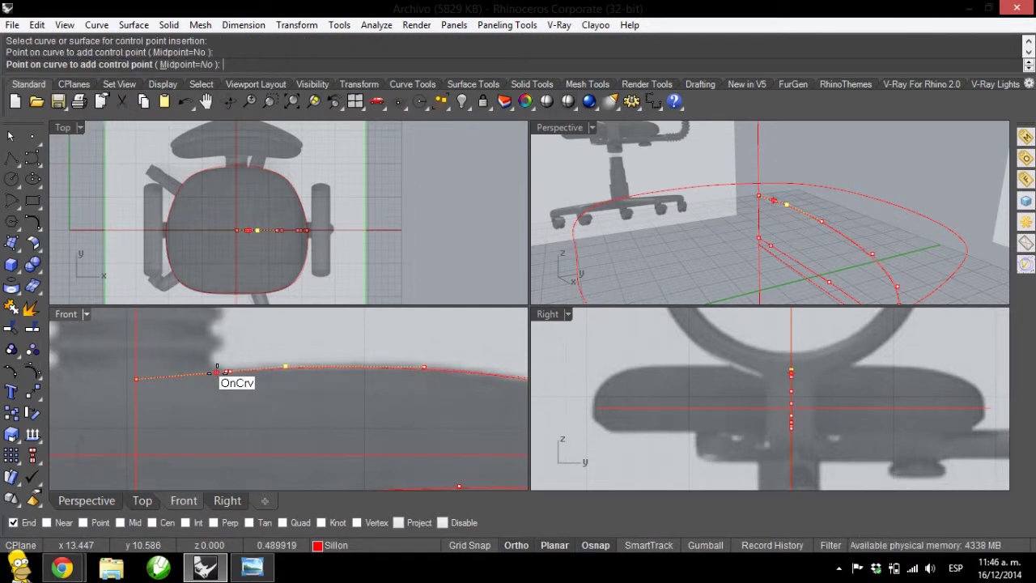
pyautogui.press('Return')
# - Lower the added control point level with the profile's endpoint so the curve leaves the centre axis horizontally
pyautogui.click(225, 370)
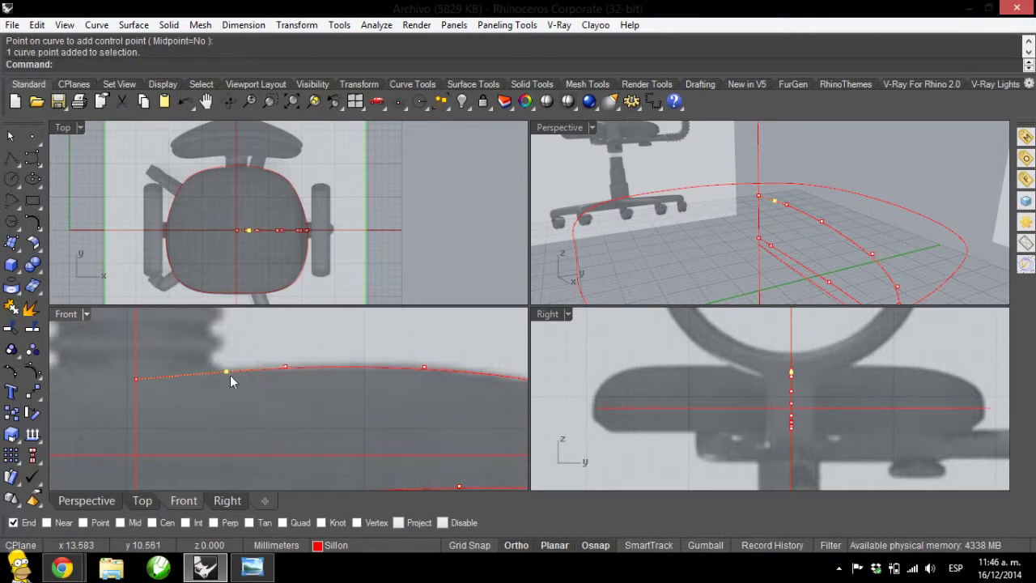
pyautogui.moveTo(223, 372); pyautogui.dragTo(228, 387)
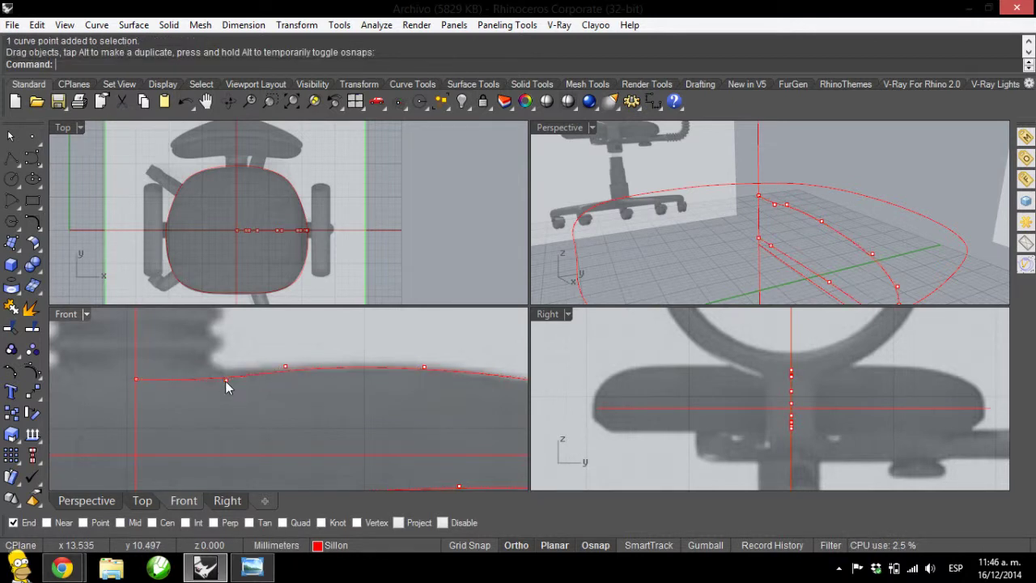
pyautogui.click(228, 377)
pyautogui.click(871, 154)
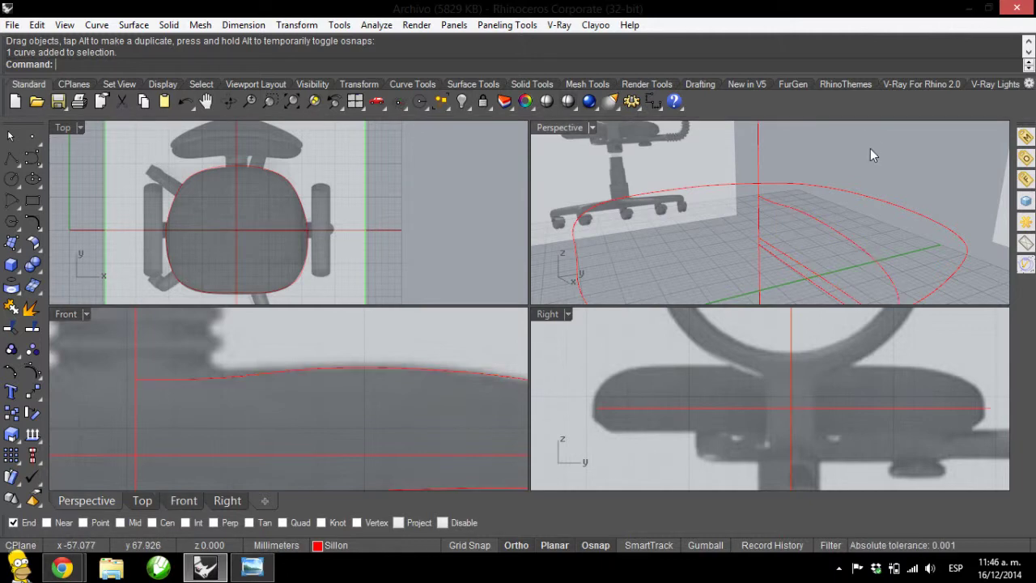
# - Rail Revolve the corrected cushion profile along the seat outline, using the vertical centre line as the axis
pyautogui.moveTo(685, 167); pyautogui.dragTo(753, 177, button='right')
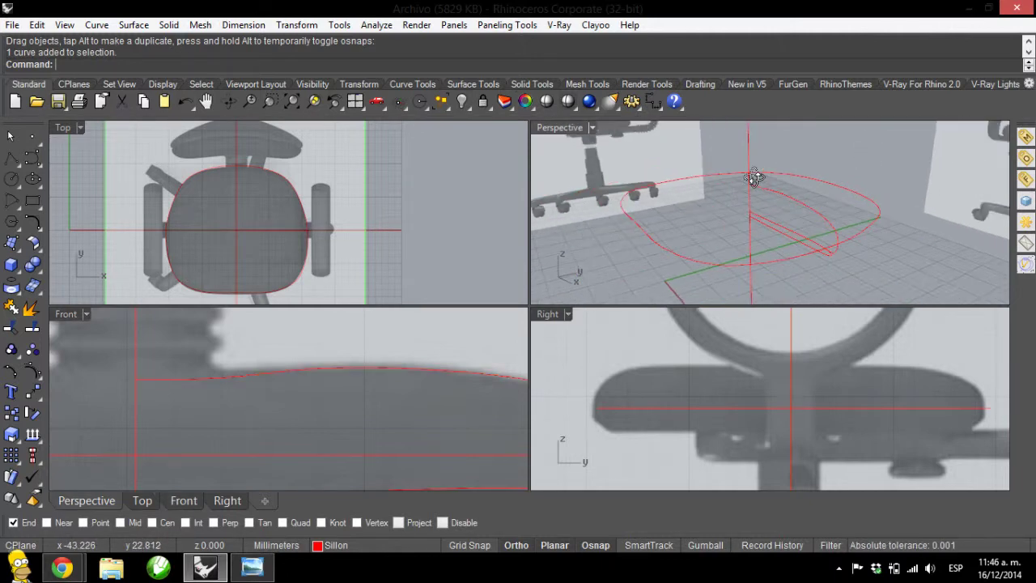
pyautogui.click(133, 24)
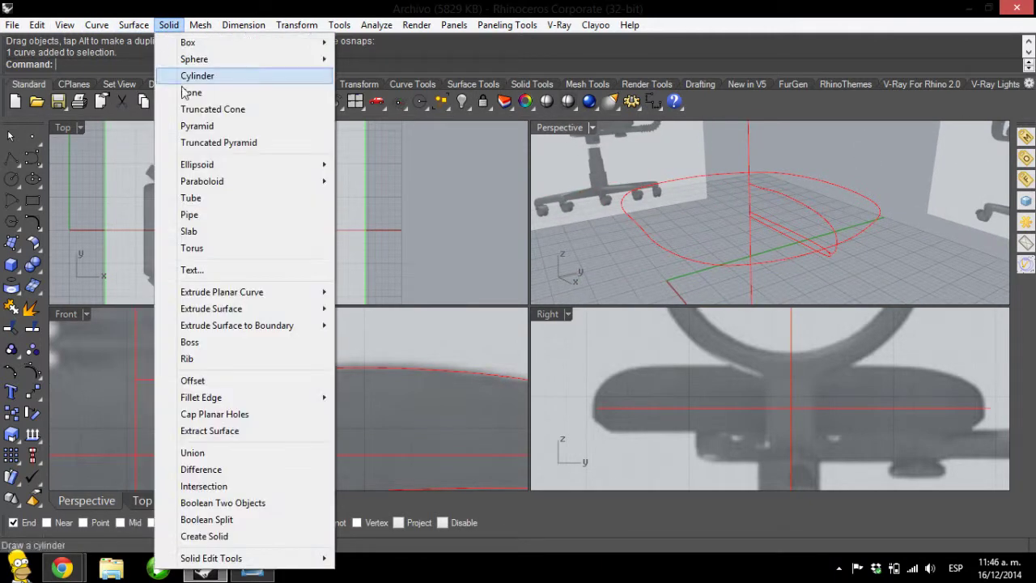
pyautogui.click(174, 127)
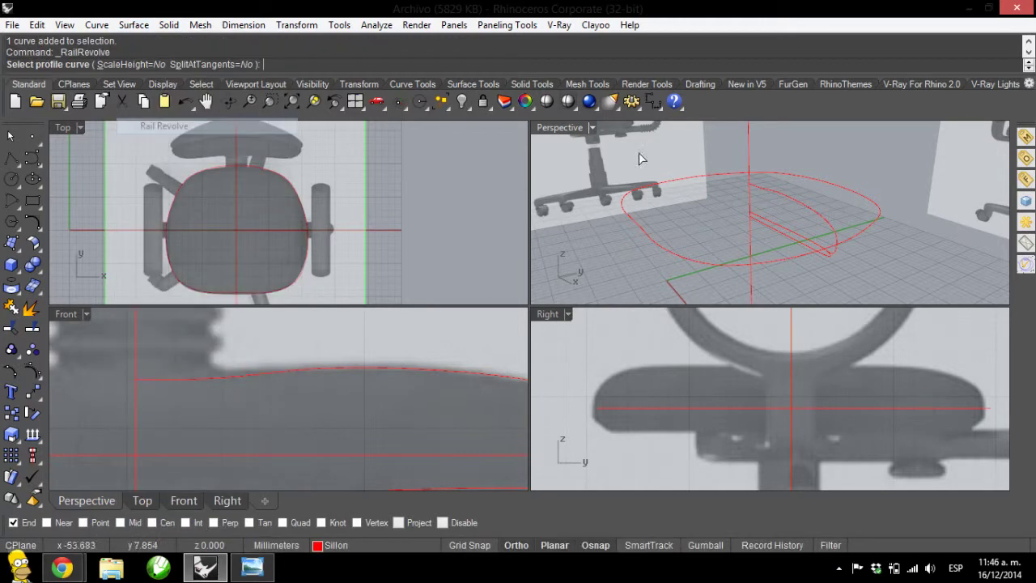
pyautogui.click(789, 208)
pyautogui.click(868, 219)
pyautogui.click(746, 211)
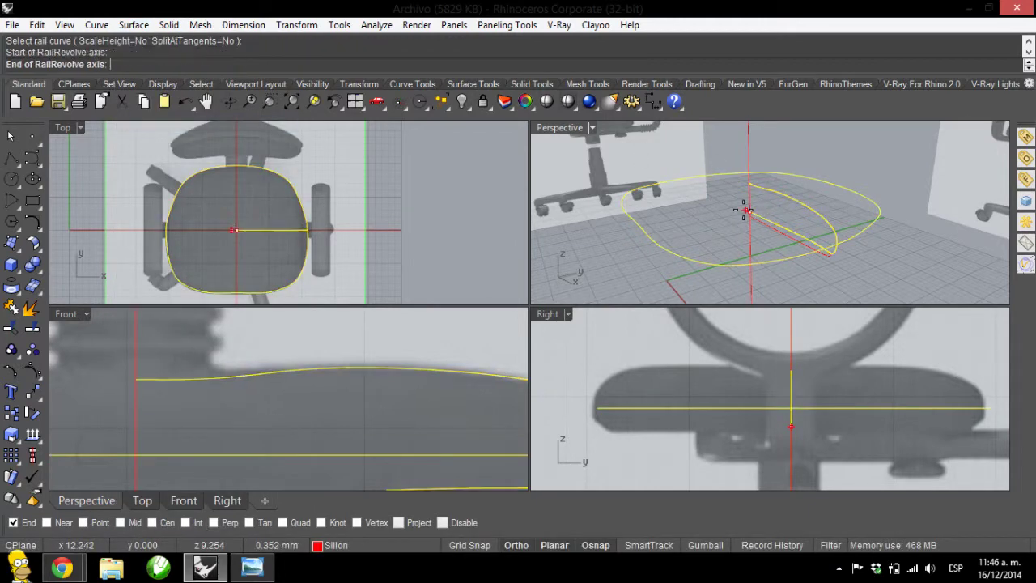
pyautogui.click(742, 344)
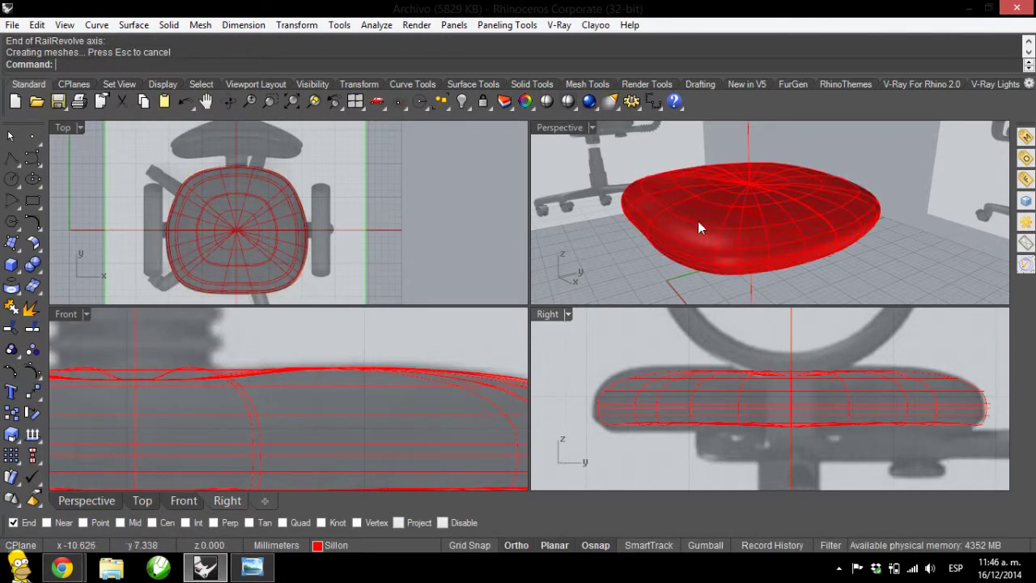
# - Rail Revolve the base profile beneath the cushion along the seat outline, using the vertical centre line as the axis
pyautogui.moveTo(698, 223); pyautogui.dragTo(840, 225, button='right')
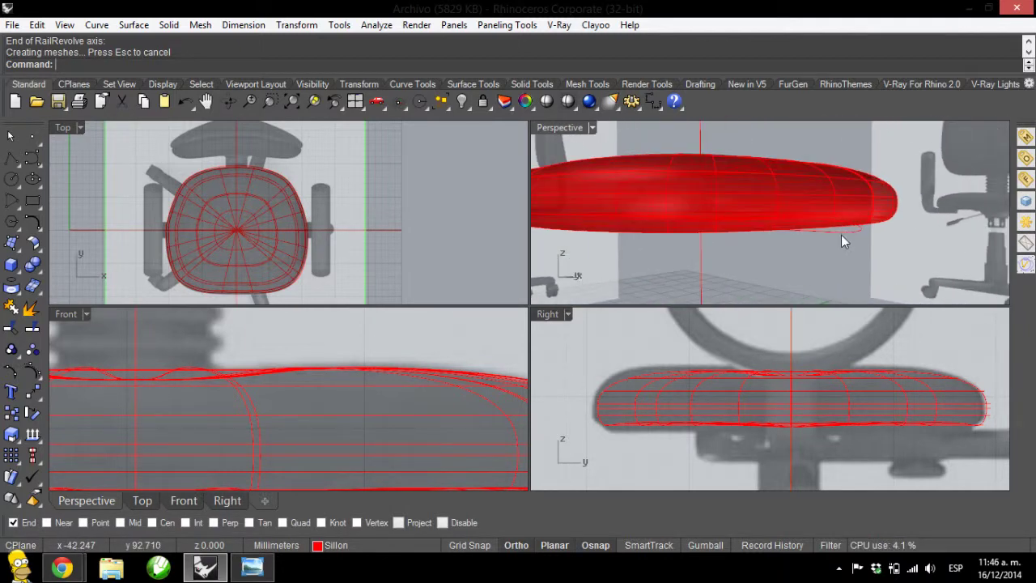
pyautogui.rightClick(836, 252)
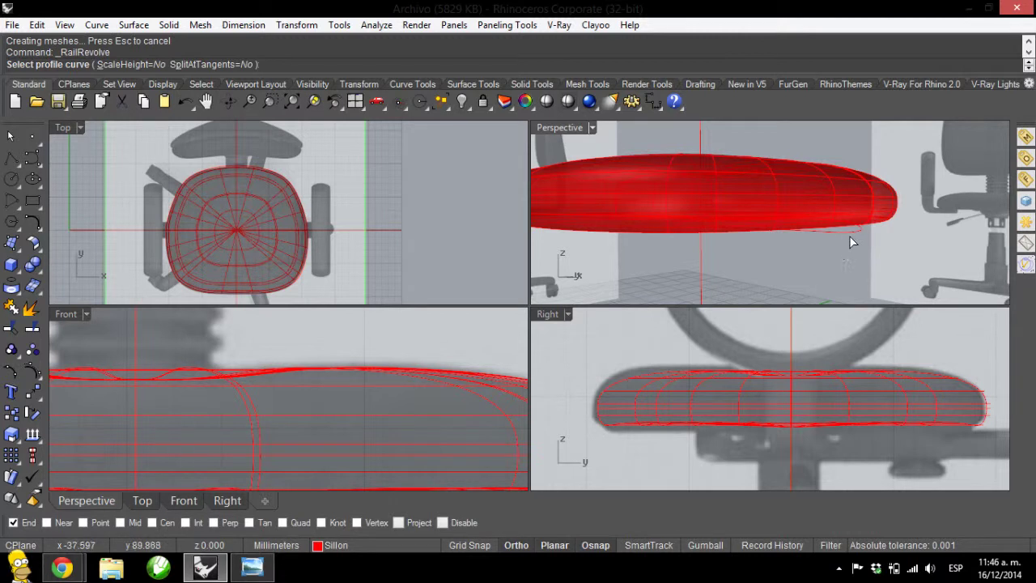
pyautogui.click(851, 230)
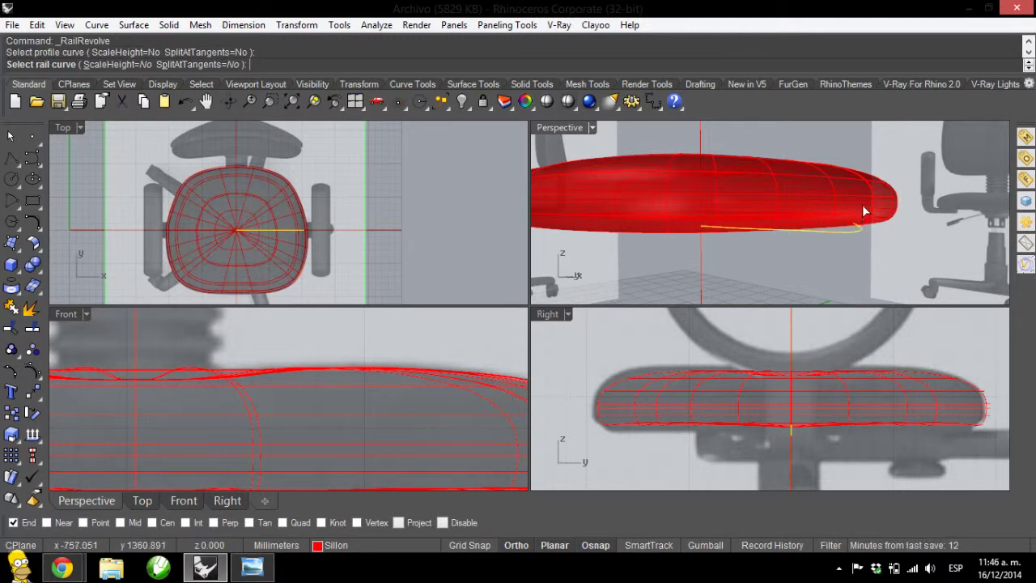
pyautogui.click(863, 210)
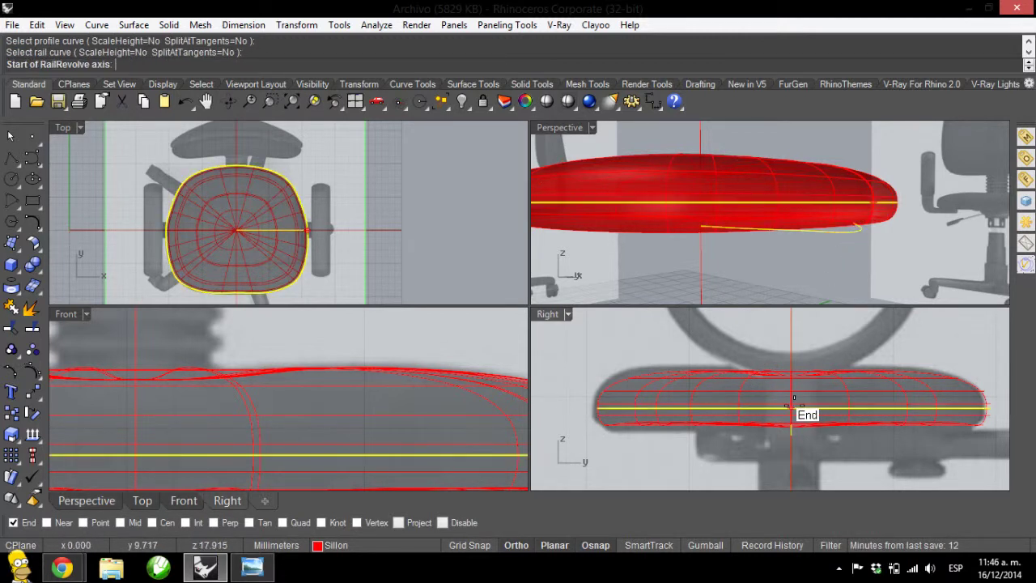
pyautogui.click(700, 226)
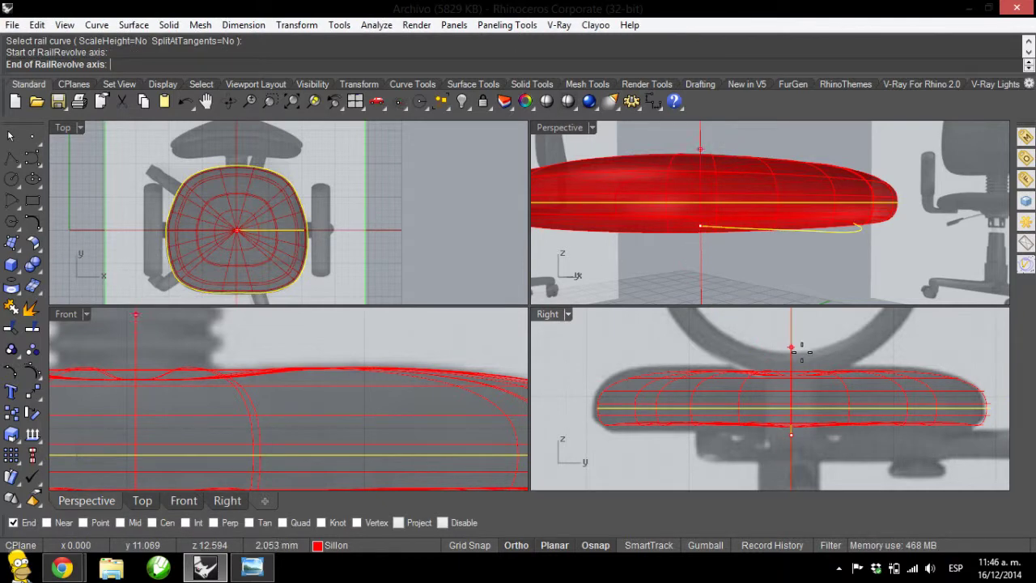
pyautogui.click(797, 343)
# - Examine the base and cushion polysurfaces from the side and above to check how they fit together
pyautogui.moveTo(799, 295); pyautogui.dragTo(777, 200, button='right')
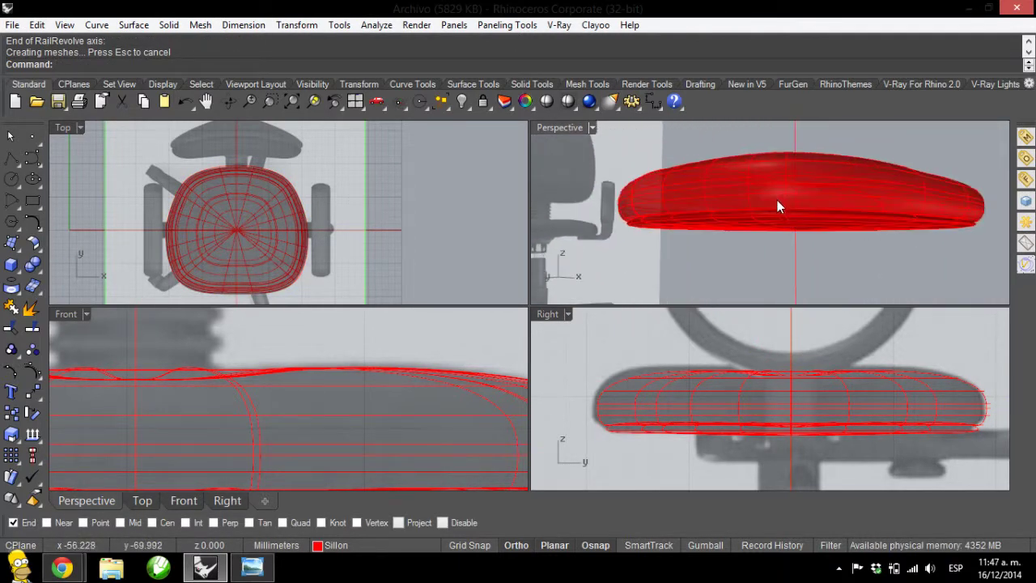
pyautogui.click(772, 217)
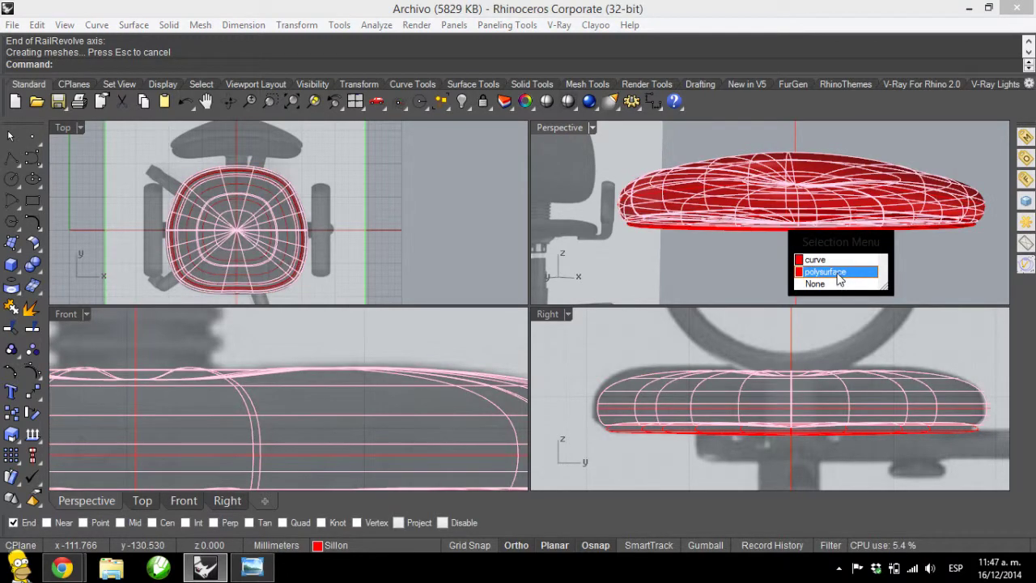
pyautogui.press('Down')
pyautogui.press('Return')
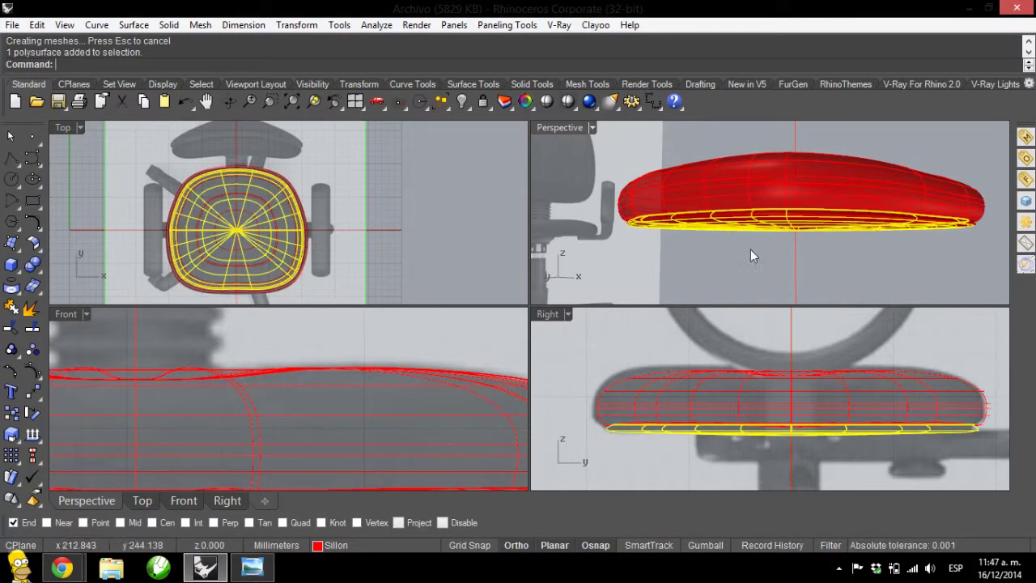
pyautogui.moveTo(750, 250); pyautogui.dragTo(688, 238, button='right')
pyautogui.click(670, 180)
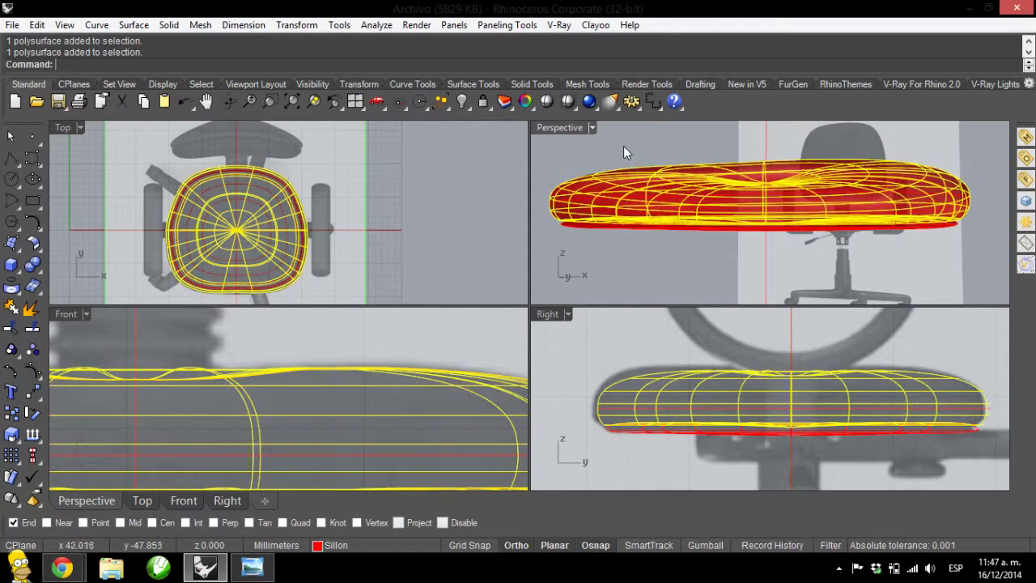
pyautogui.click(623, 146)
pyautogui.moveTo(733, 127); pyautogui.dragTo(655, 210, button='right')
pyautogui.scroll(-2, 655, 211)
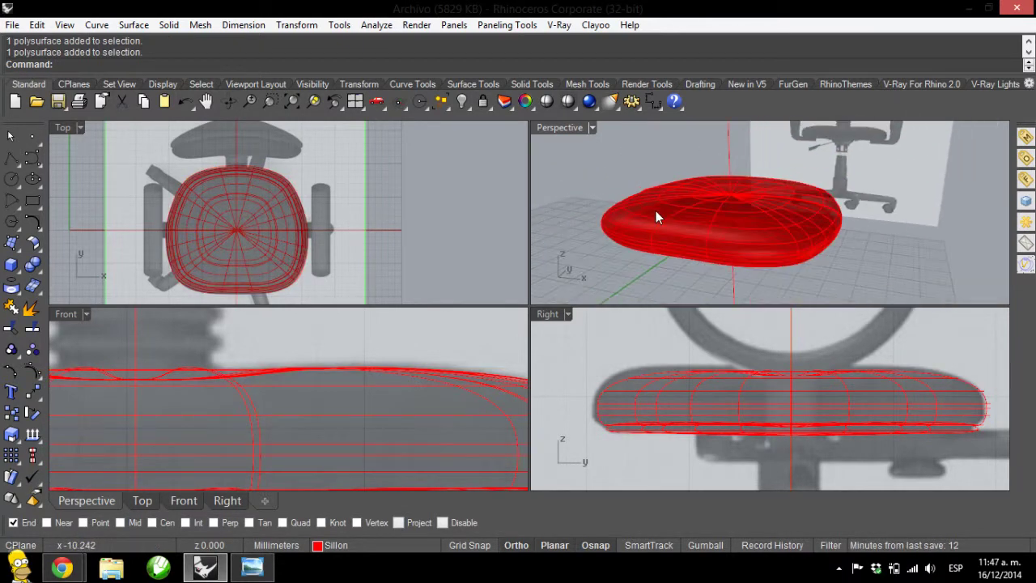
# - Turn on the Default layer and check how the seat sits on the mechanism beneath it
pyautogui.click(340, 546)
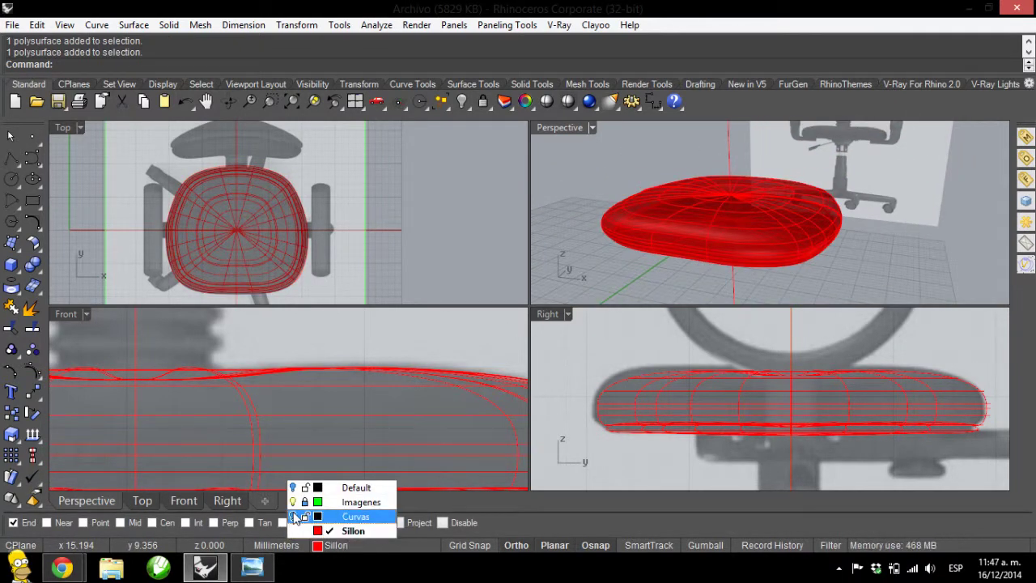
pyautogui.click(292, 487)
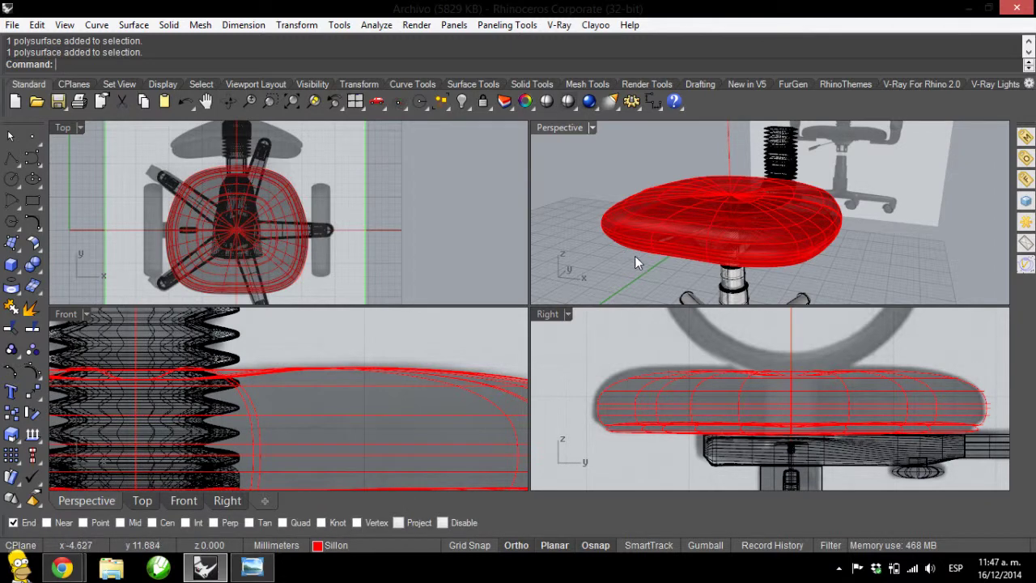
pyautogui.moveTo(636, 258); pyautogui.dragTo(748, 228, button='right')
pyautogui.scroll(6, 786, 213)
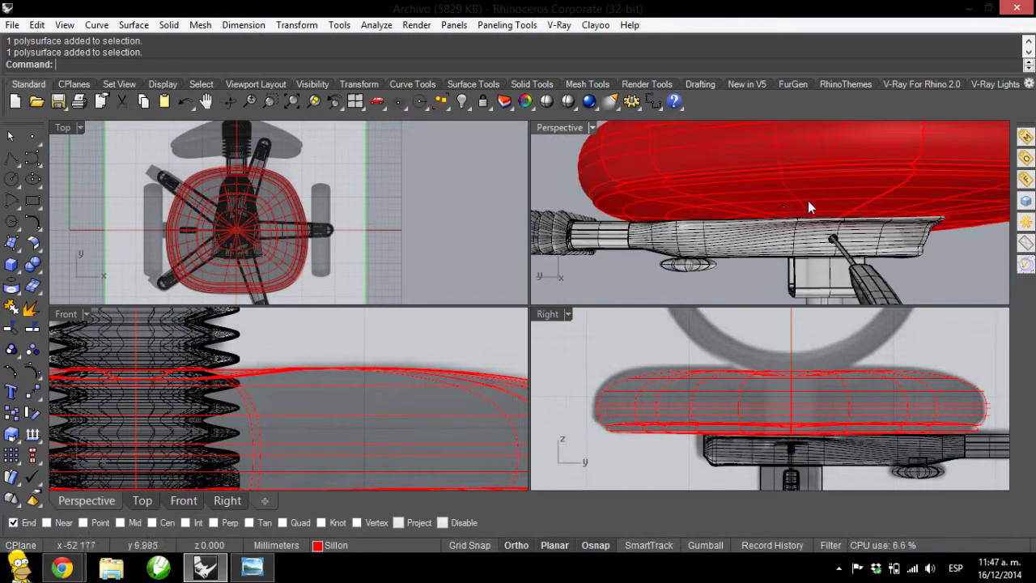
pyautogui.moveTo(892, 210); pyautogui.dragTo(862, 212, button='right')
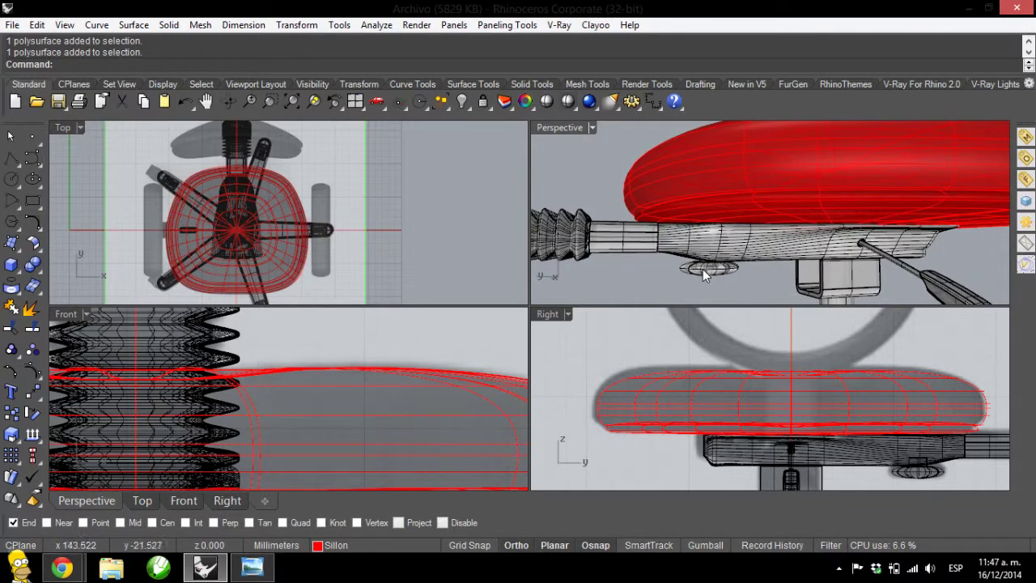
pyautogui.moveTo(719, 221); pyautogui.dragTo(750, 221, button='right')
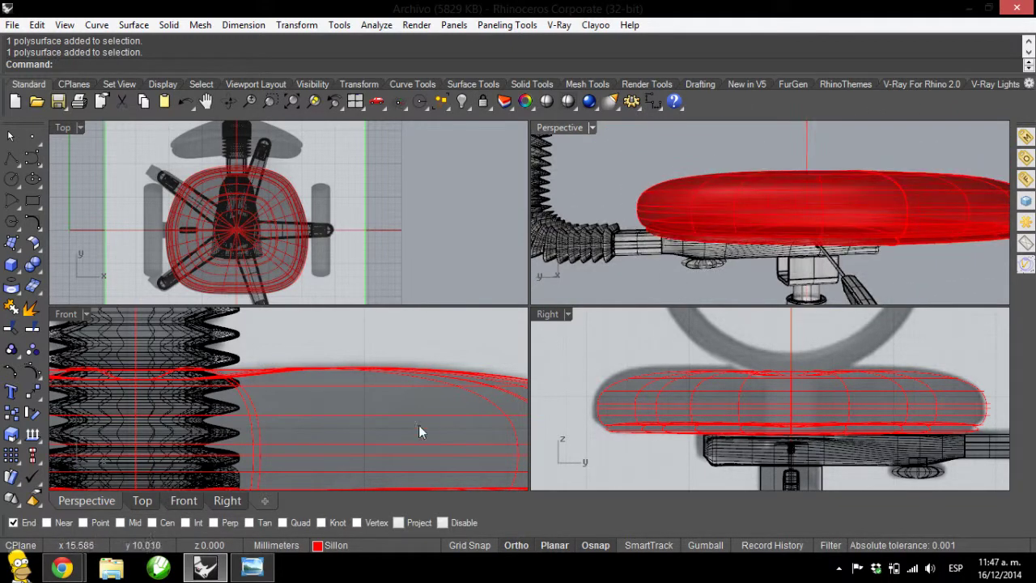
pyautogui.scroll(-1, 412, 417)
# - Select all objects on the Sillon layer and change them to the Default layer
pyautogui.click(334, 545)
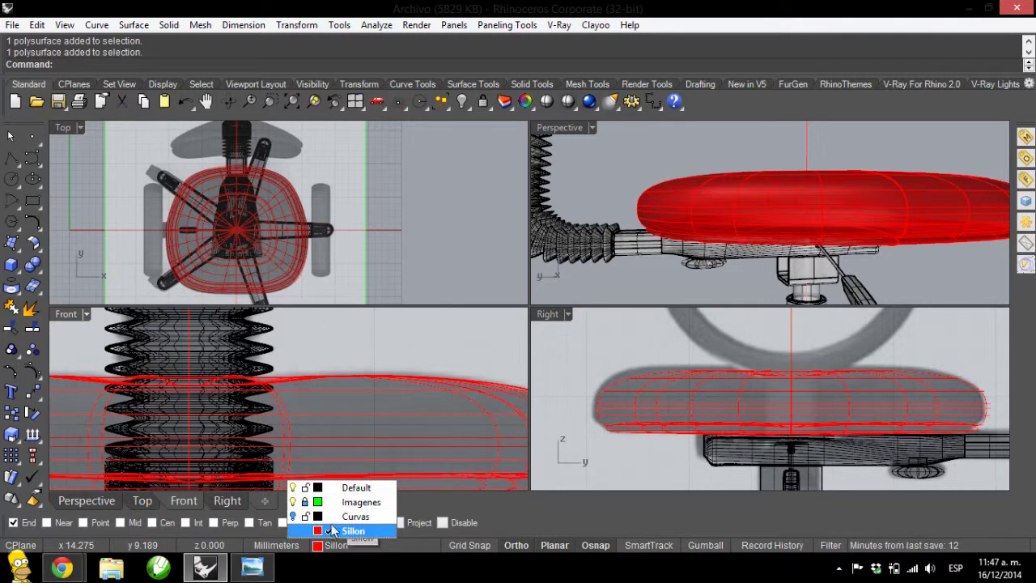
pyautogui.rightClick(348, 532)
pyautogui.click(400, 486)
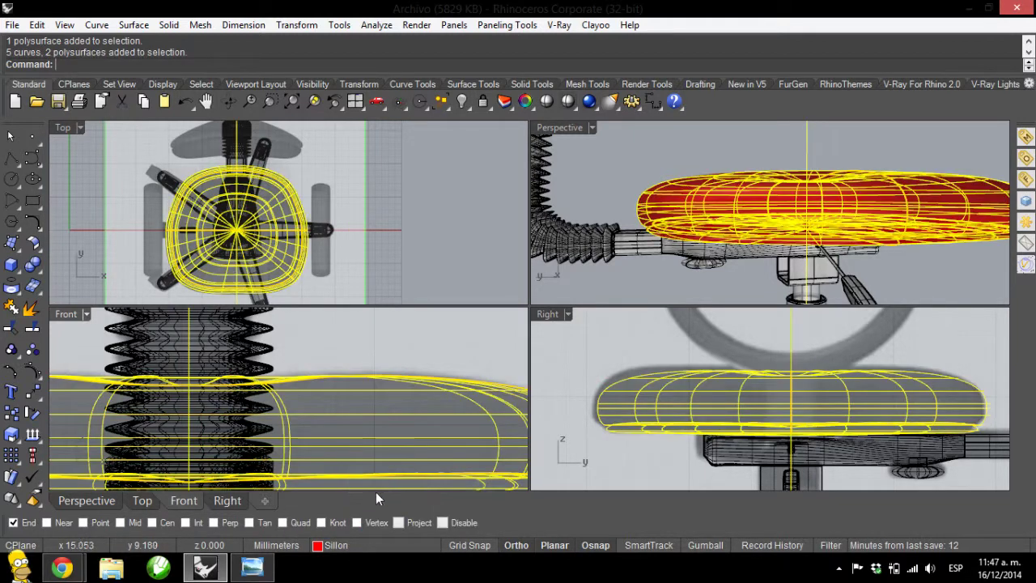
pyautogui.click(348, 543)
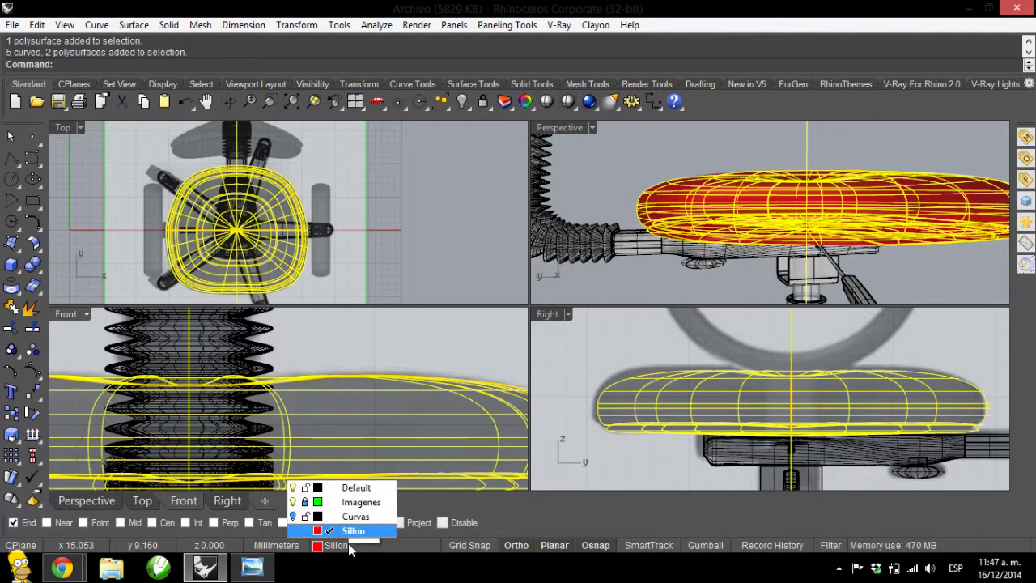
pyautogui.rightClick(342, 490)
pyautogui.click(407, 515)
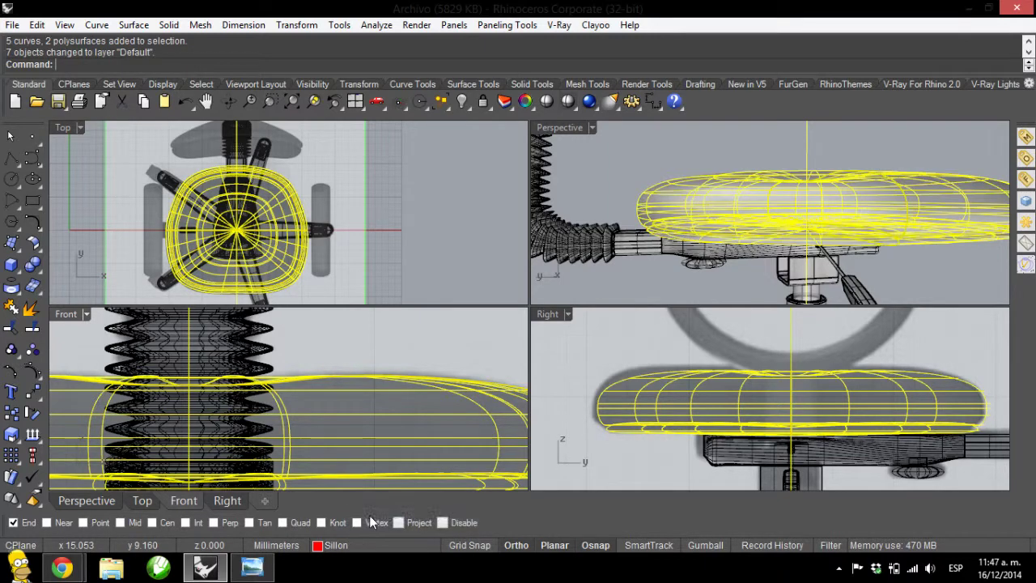
pyautogui.click(557, 364)
# - Select the base, cushion and seat outline curve together and raise them slightly above the mechanism in the Right view
pyautogui.moveTo(843, 190); pyautogui.dragTo(911, 220, button='right')
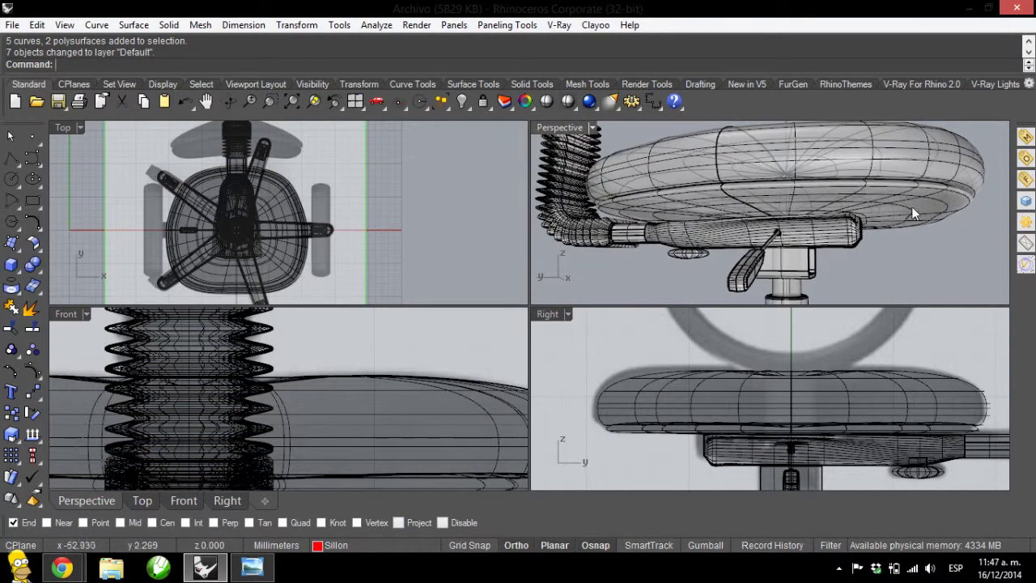
pyautogui.click(912, 222)
pyautogui.keyDown('shift'); pyautogui.click(916, 154); pyautogui.keyUp('shift')
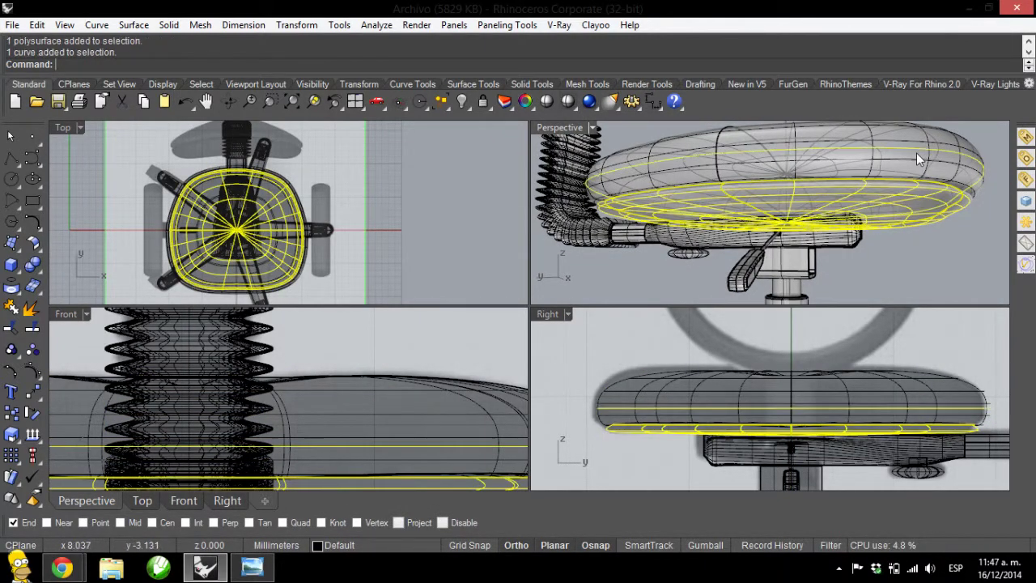
pyautogui.keyDown('shift'); pyautogui.click(889, 136); pyautogui.keyUp('shift')
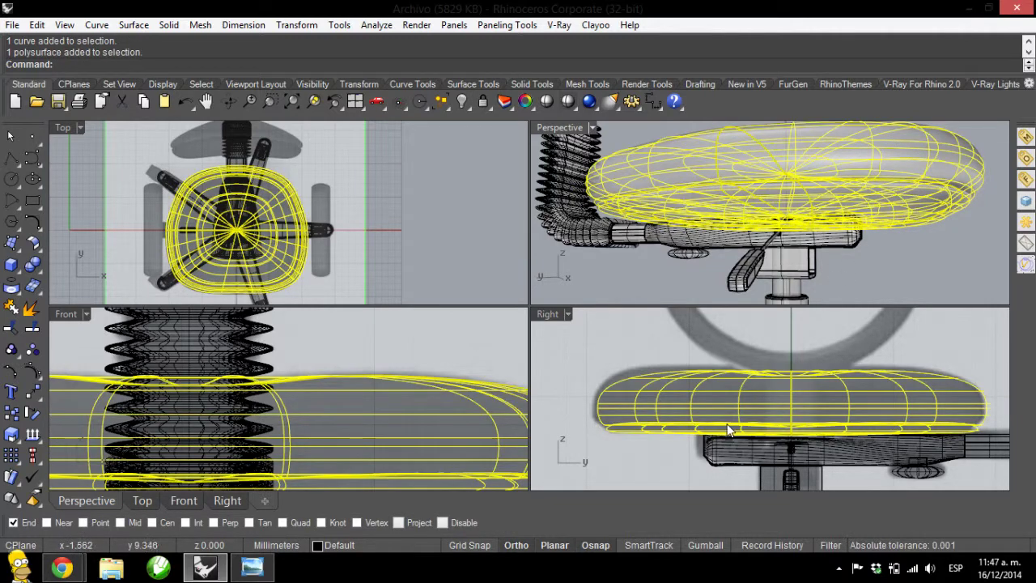
pyautogui.scroll(1, 850, 439)
pyautogui.scroll(2, 758, 371)
pyautogui.scroll(1, 760, 355)
pyautogui.scroll(1, 760, 353)
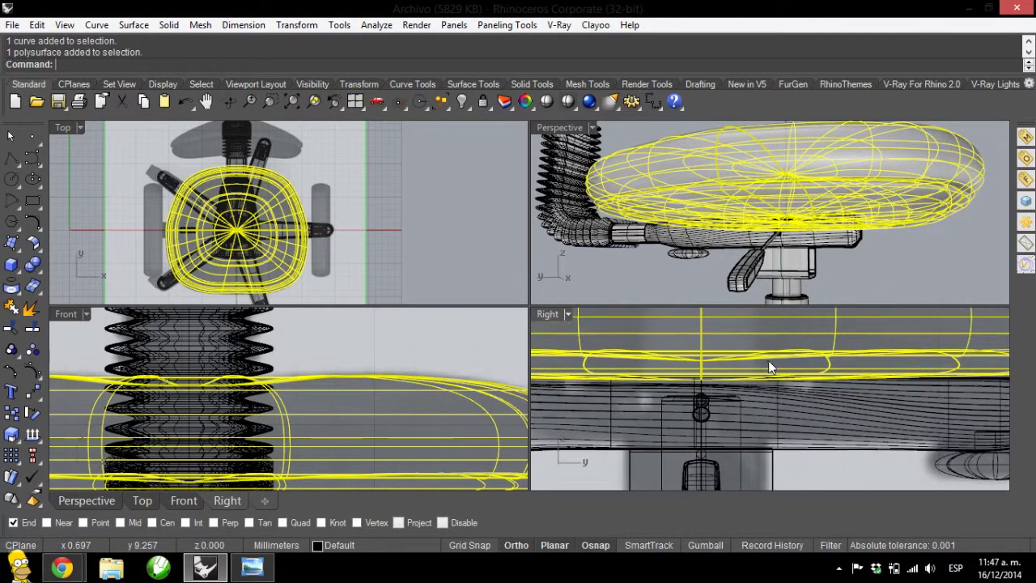
pyautogui.scroll(1, 768, 360)
pyautogui.moveTo(772, 353); pyautogui.dragTo(775, 351)
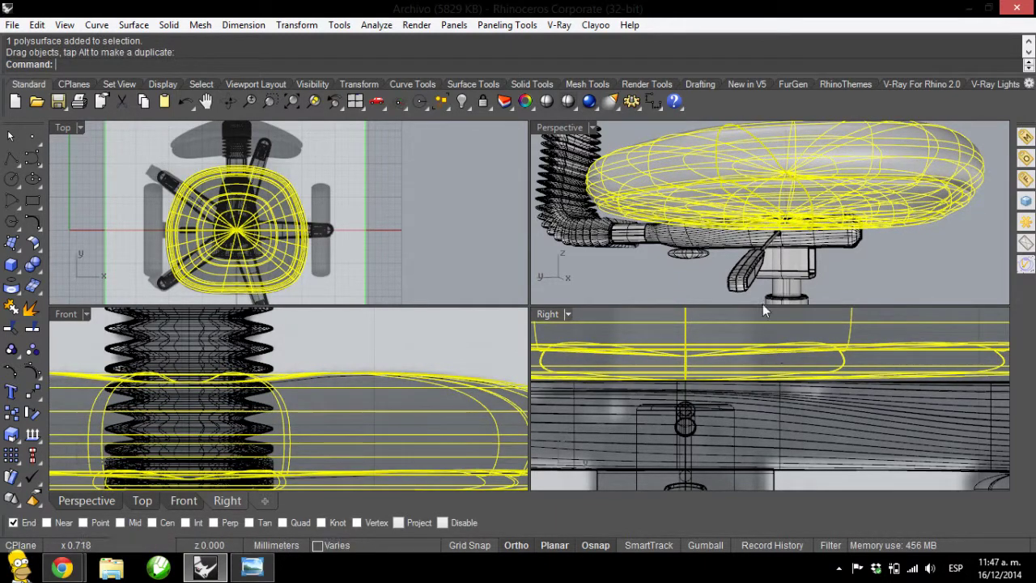
pyautogui.click(650, 261)
# - Inspect the seat on the chair and study the armrest's mounting under the seat in the Windows Photo Viewer reference photo
pyautogui.moveTo(761, 135); pyautogui.dragTo(710, 201, button='right')
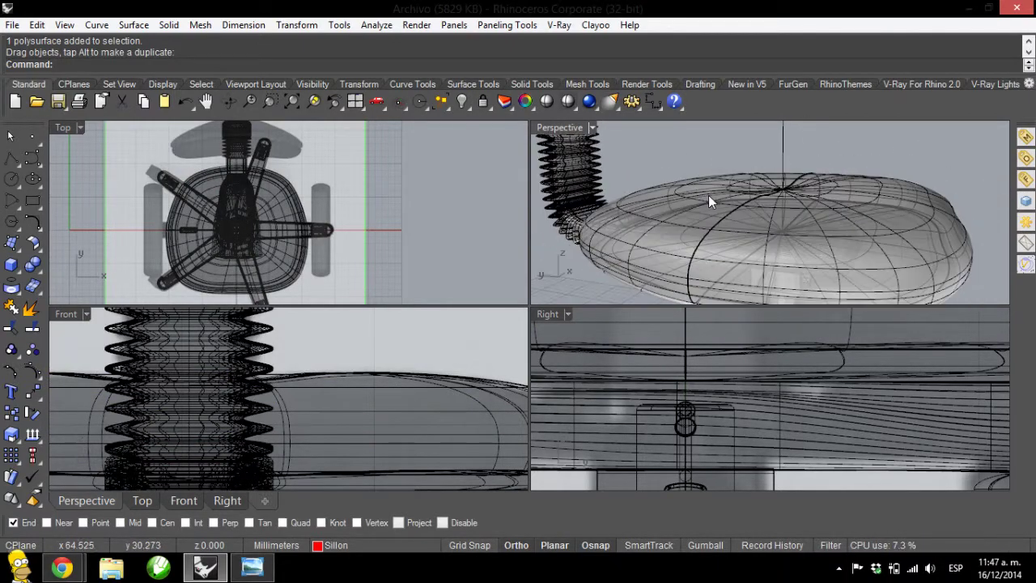
pyautogui.scroll(-3, 870, 217)
pyautogui.moveTo(870, 217); pyautogui.dragTo(694, 212, button='right')
pyautogui.scroll(2, 694, 212)
pyautogui.scroll(-4, 335, 391)
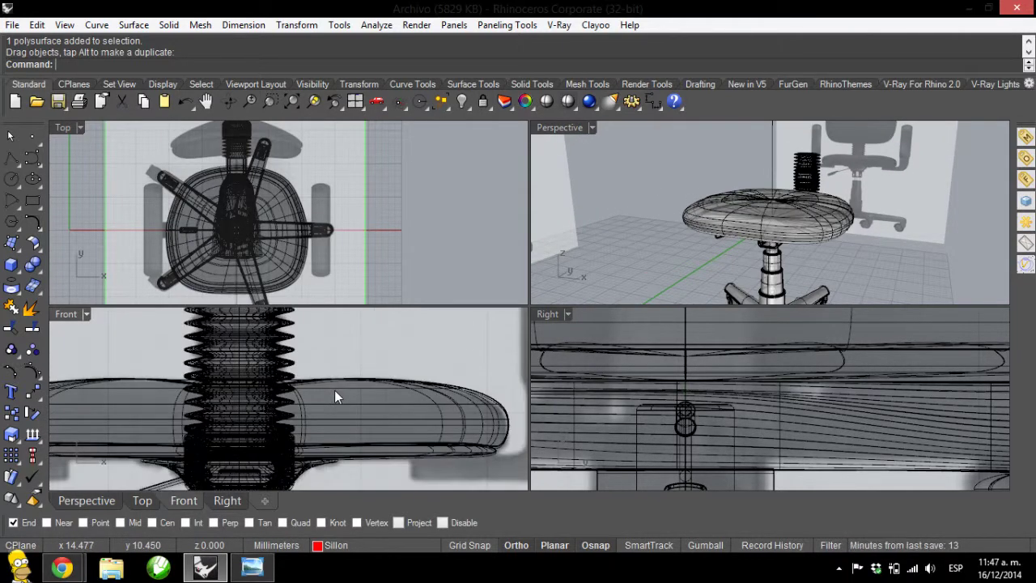
pyautogui.scroll(-2, 337, 390)
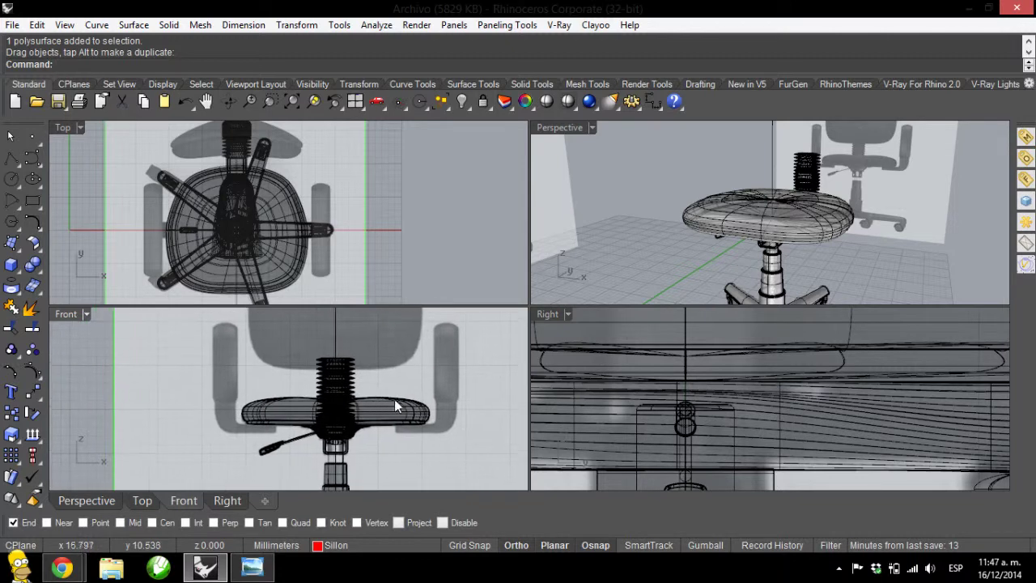
pyautogui.moveTo(435, 421); pyautogui.dragTo(379, 452, button='right')
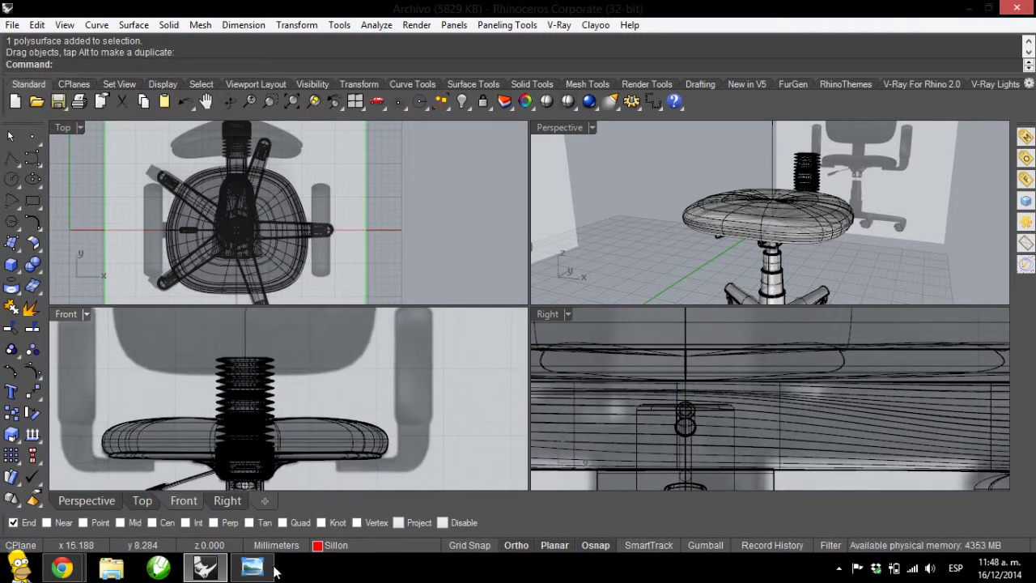
pyautogui.click(251, 569)
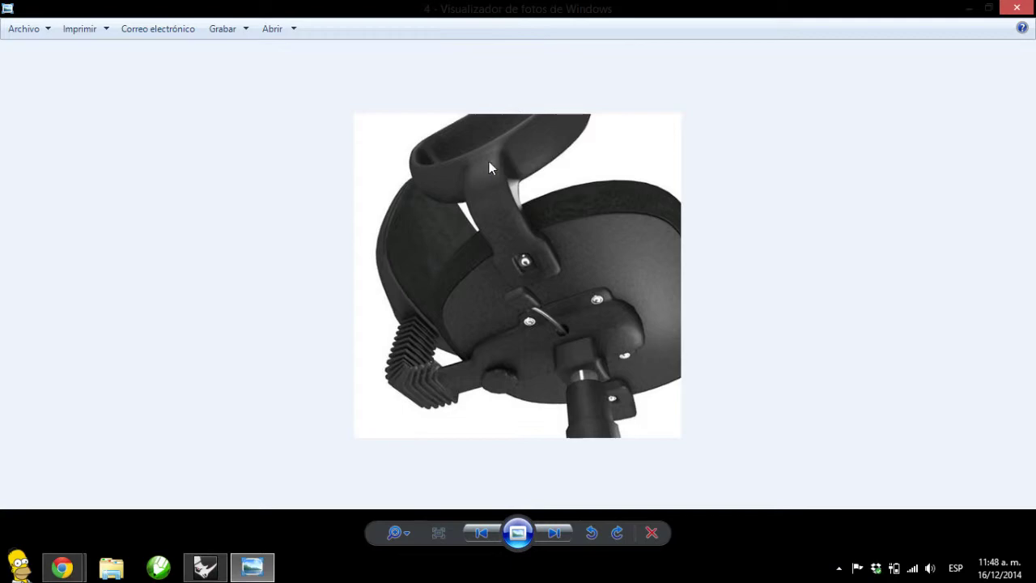
pyautogui.click(970, 7)
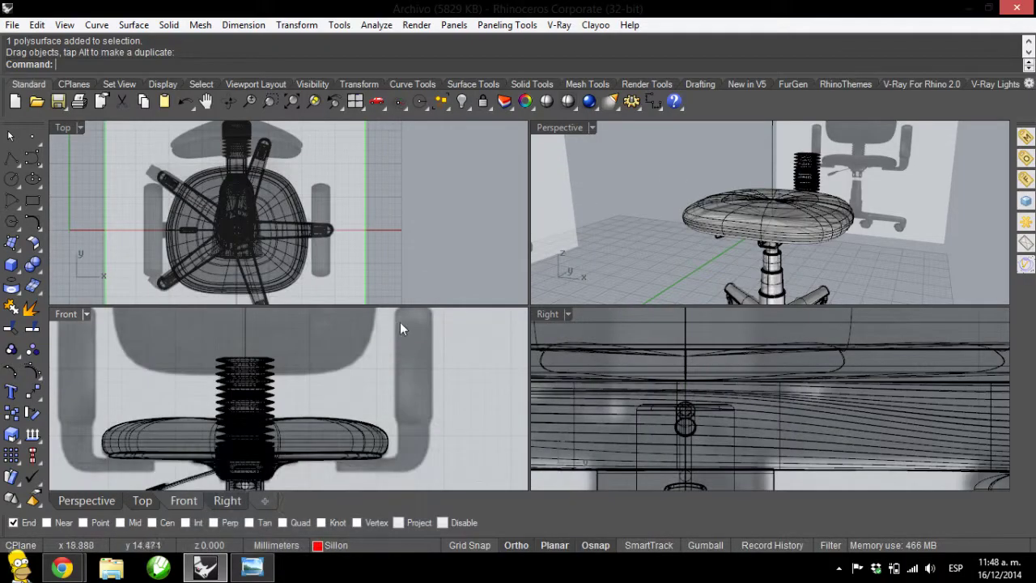
# - Model a solid box over the armrest's mounting plate beneath the seat's edge in the Front view, about 1.2 mm deep
pyautogui.moveTo(264, 261); pyautogui.dragTo(306, 218, button='right')
pyautogui.moveTo(387, 401); pyautogui.dragTo(400, 358, button='right')
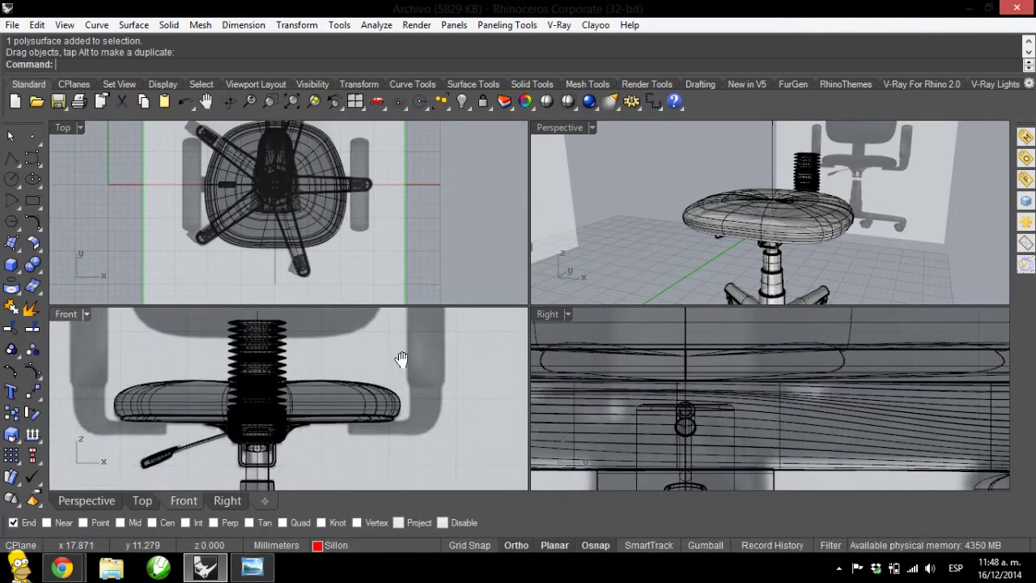
pyautogui.scroll(6, 382, 427)
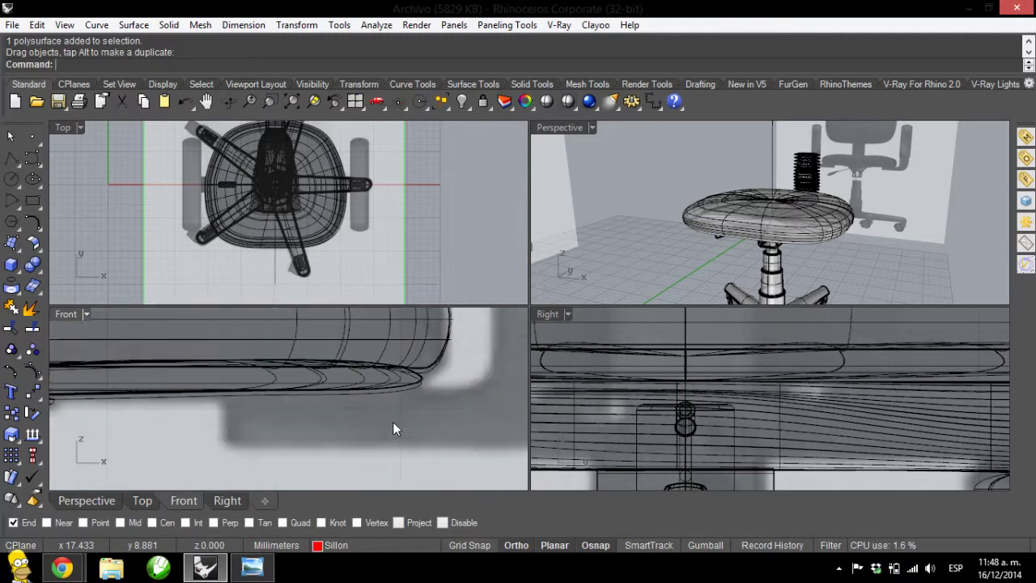
pyautogui.moveTo(393, 422); pyautogui.dragTo(387, 417, button='right')
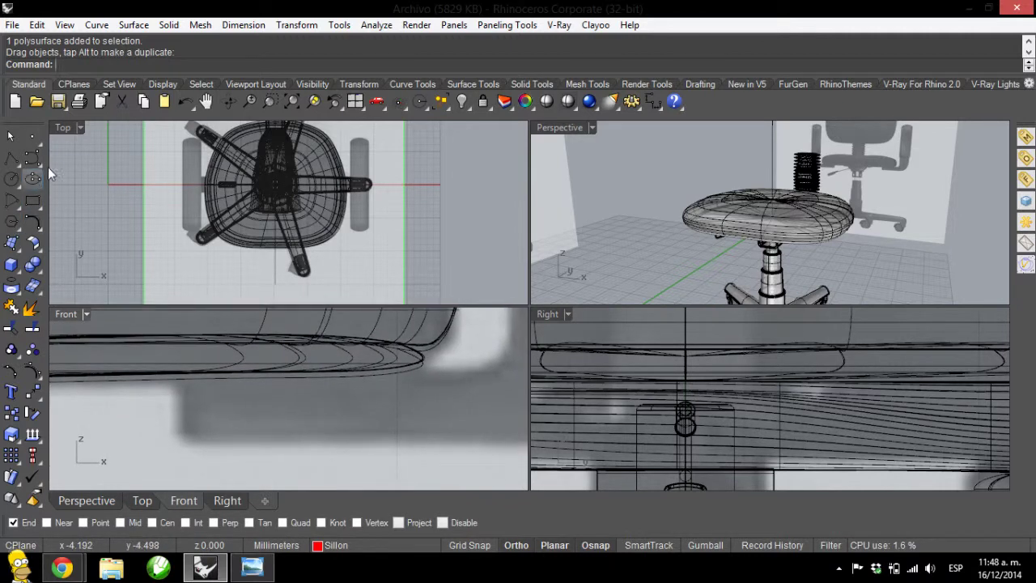
pyautogui.click(168, 24)
pyautogui.moveTo(134, 24)
pyautogui.moveTo(168, 24)
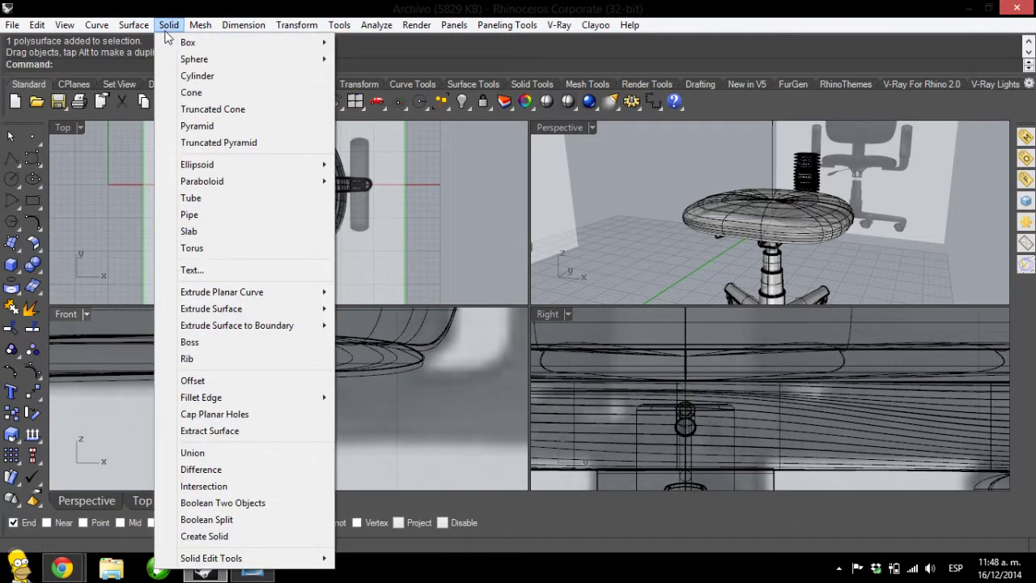
pyautogui.moveTo(210, 42)
pyautogui.click(354, 46)
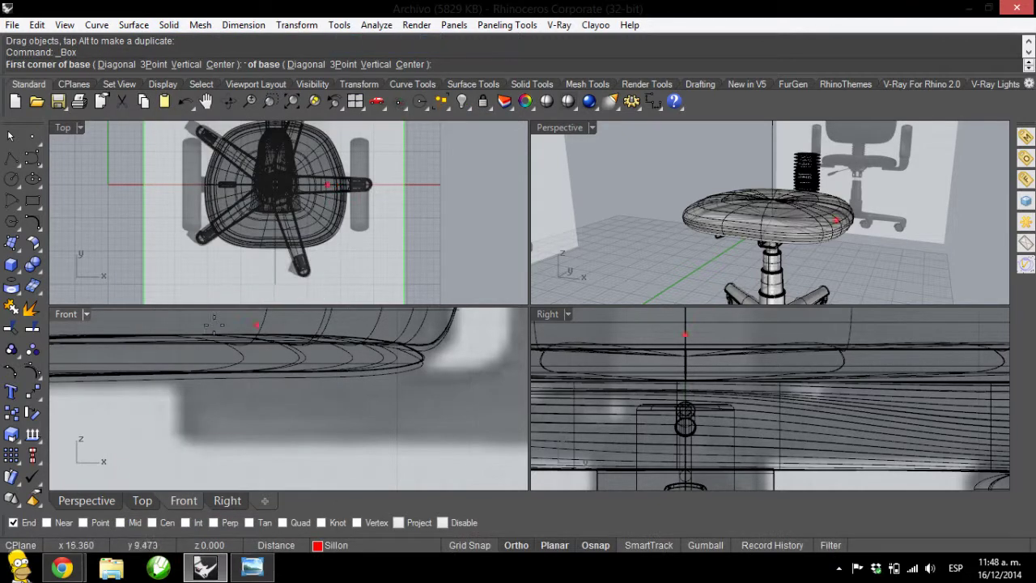
pyautogui.click(186, 375)
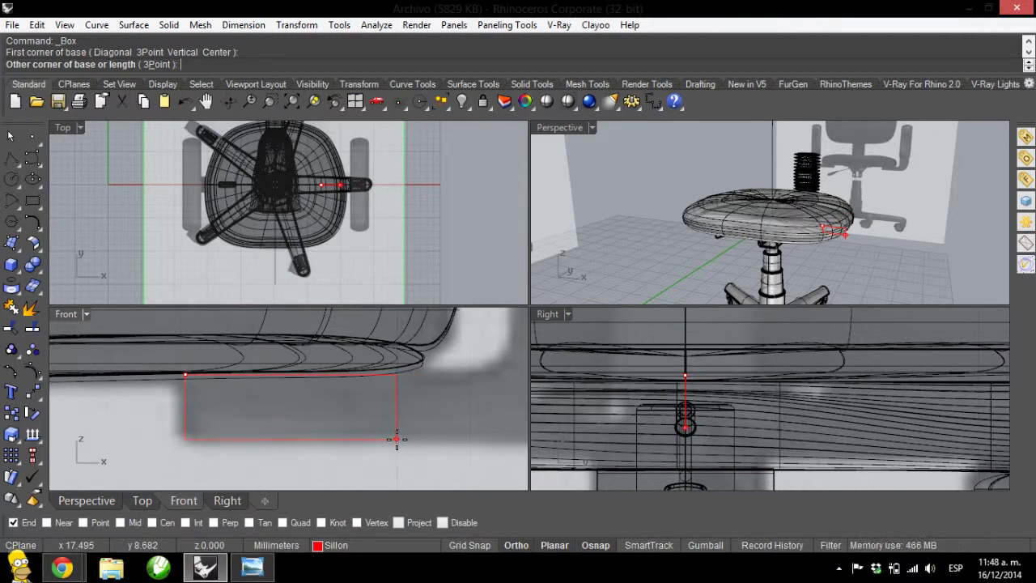
pyautogui.click(396, 435)
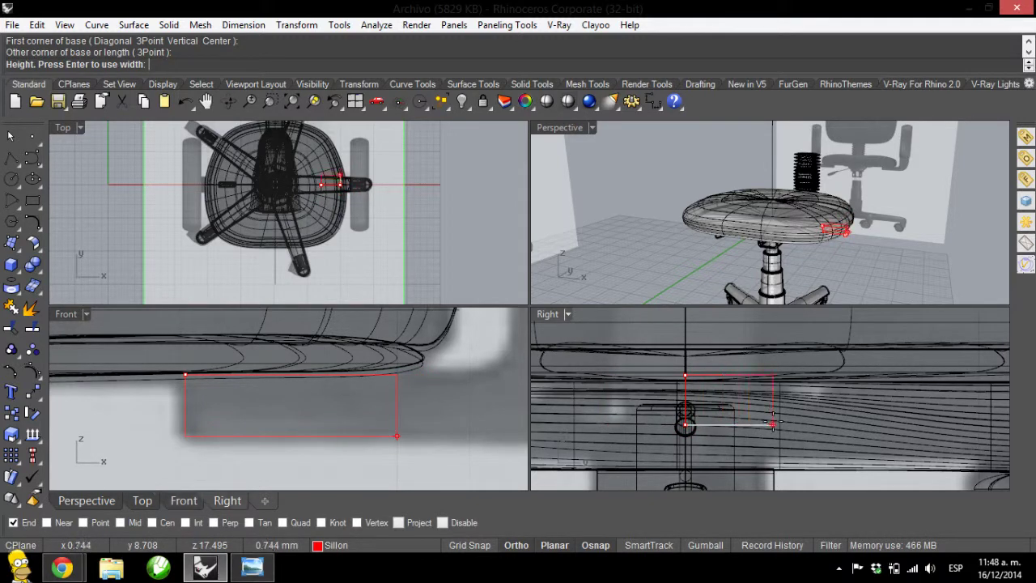
pyautogui.scroll(-5, 765, 412)
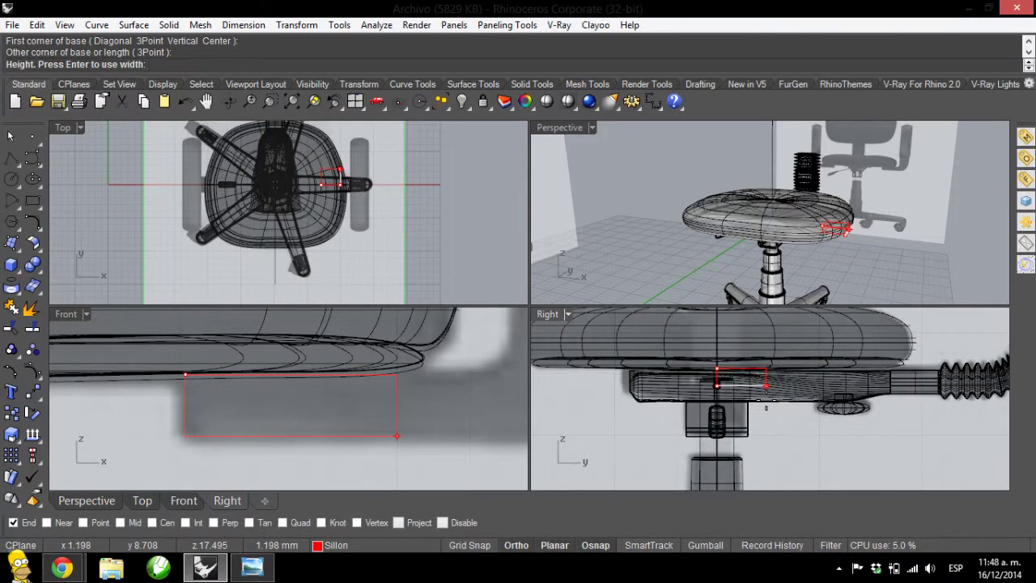
pyautogui.click(766, 387)
# - Hide everything except the new mounting box and centre it on the vertical axis in the Right view
pyautogui.click(769, 393)
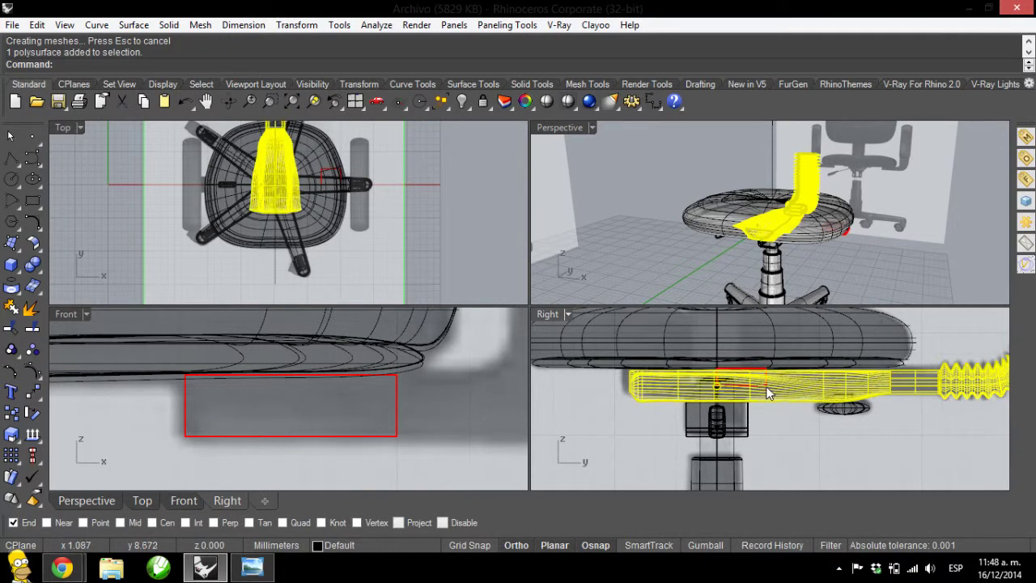
pyautogui.click(861, 264)
pyautogui.scroll(5, 839, 222)
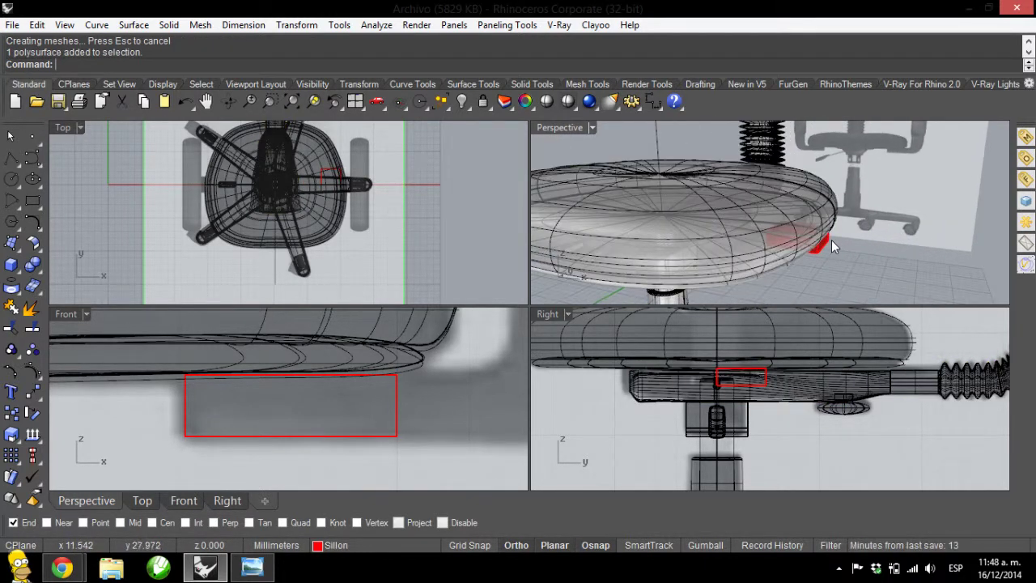
pyautogui.click(831, 240)
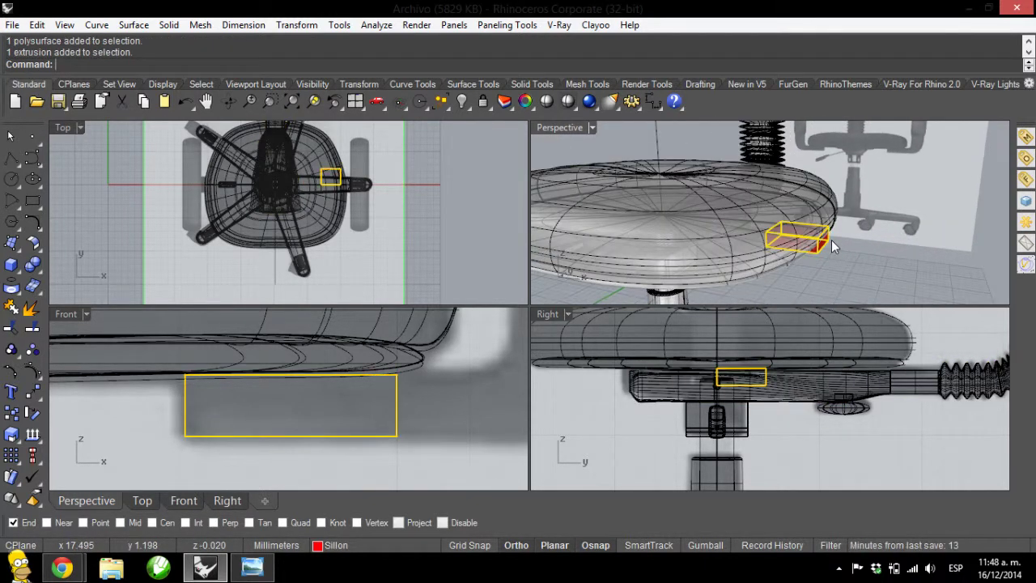
pyautogui.click(461, 101)
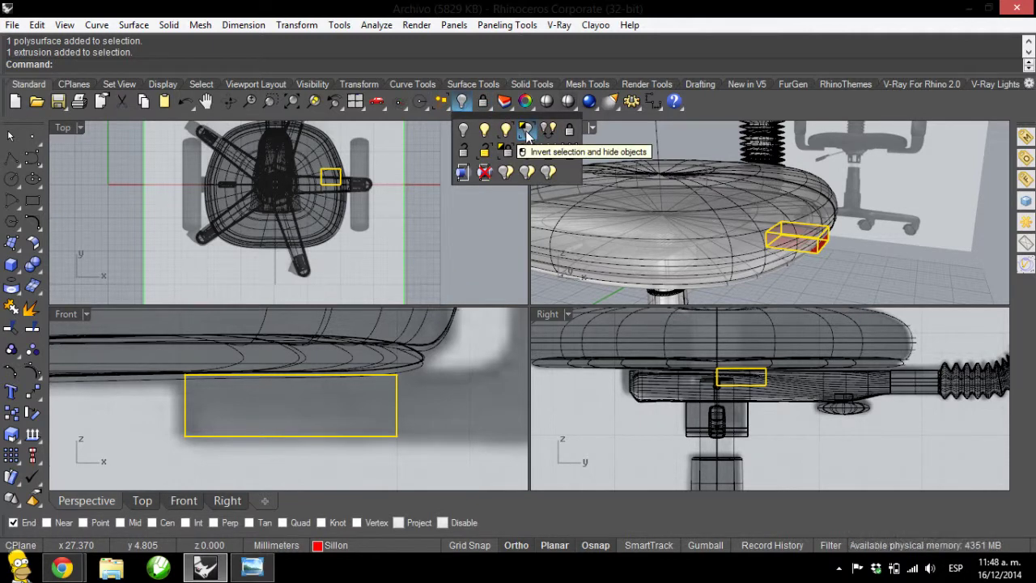
pyautogui.click(526, 131)
pyautogui.moveTo(735, 385); pyautogui.dragTo(708, 388)
pyautogui.scroll(1, 712, 381)
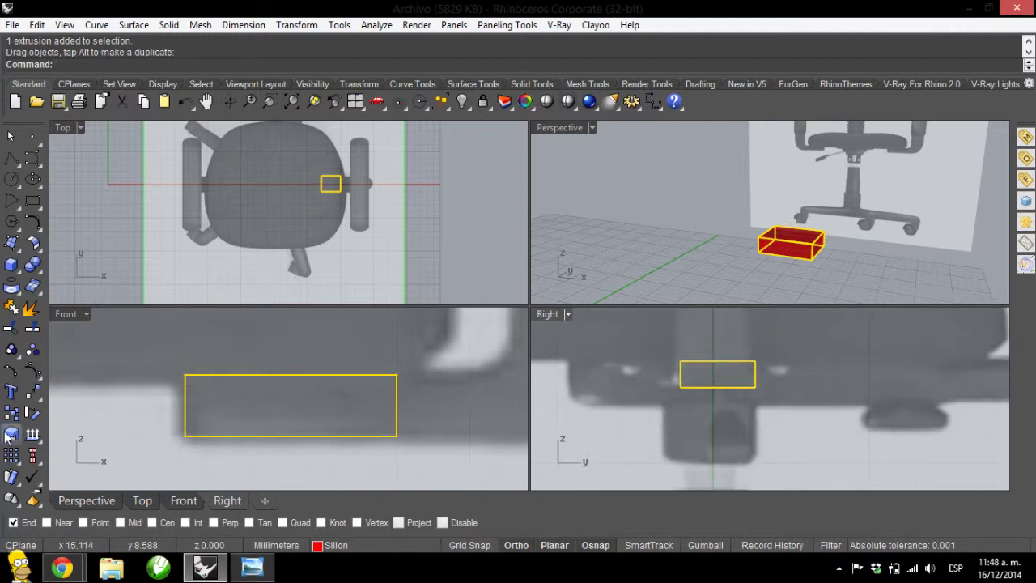
# - Scale the box up slightly from its top midpoint and move it back over the mounting plate in the Front view
pyautogui.hotkey('ctrl', 'shift', 's')
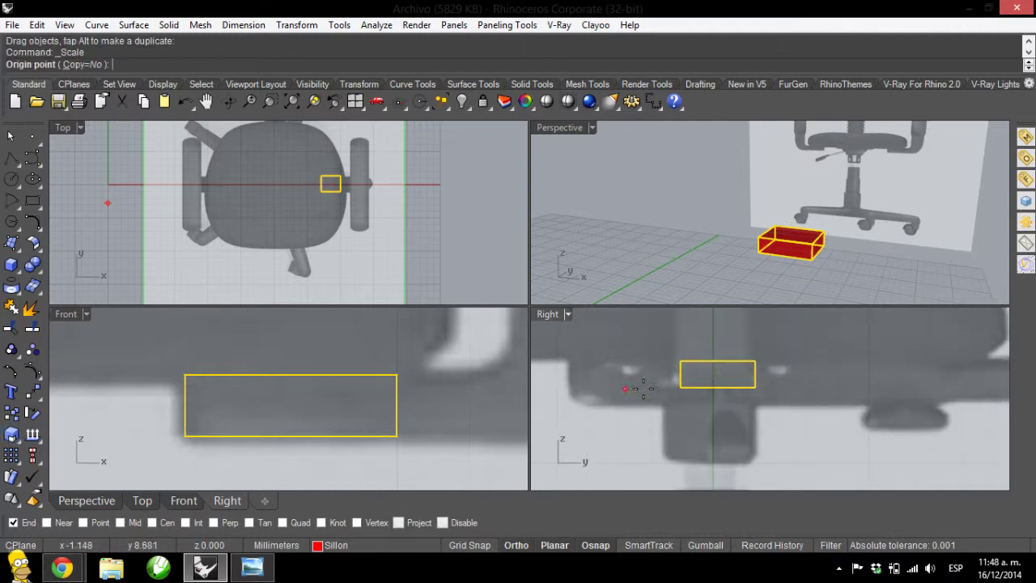
pyautogui.click(716, 360)
pyautogui.click(727, 358)
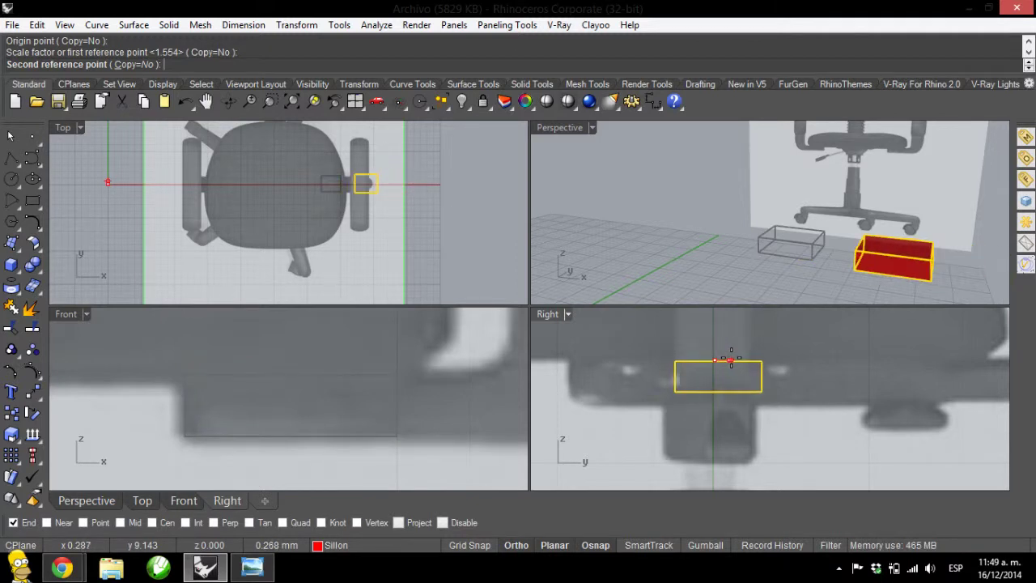
pyautogui.click(729, 359)
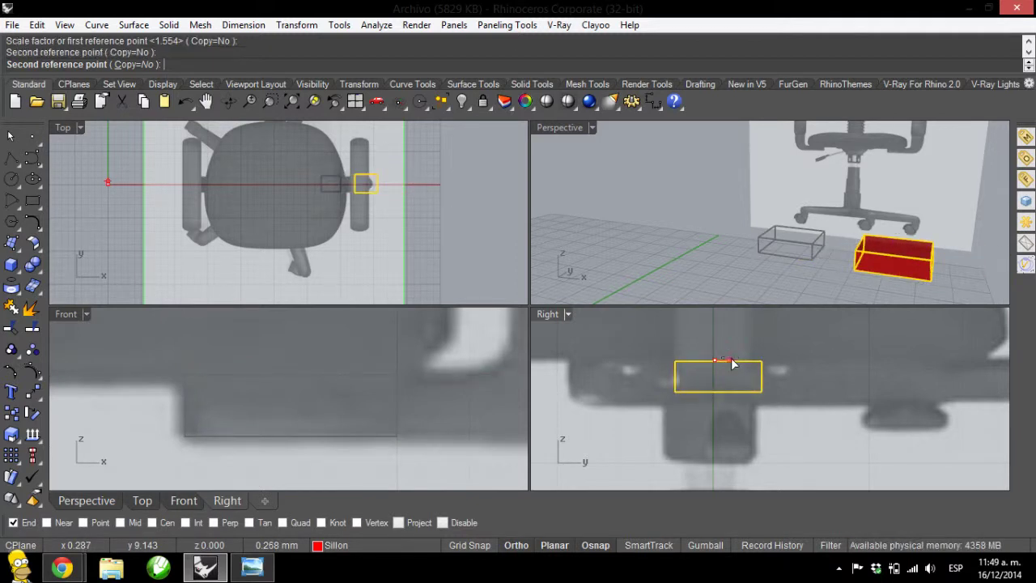
pyautogui.moveTo(370, 412); pyautogui.dragTo(439, 410, button='right')
pyautogui.moveTo(481, 396); pyautogui.dragTo(277, 401)
pyautogui.click(366, 365)
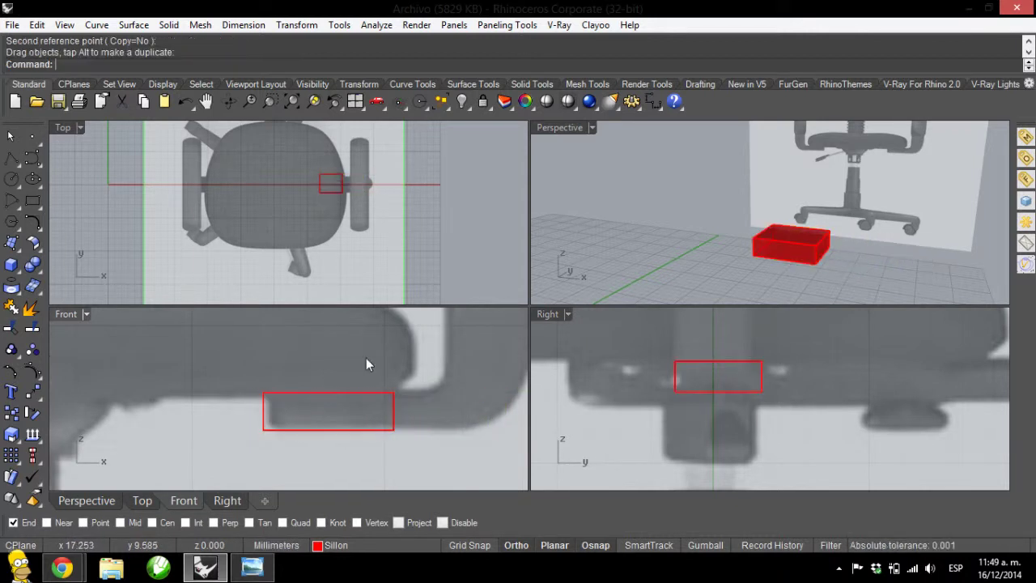
# - Try filleting all edges of the mounting box with a 0.02 radius, and undo it
pyautogui.click(169, 25)
pyautogui.moveTo(328, 403)
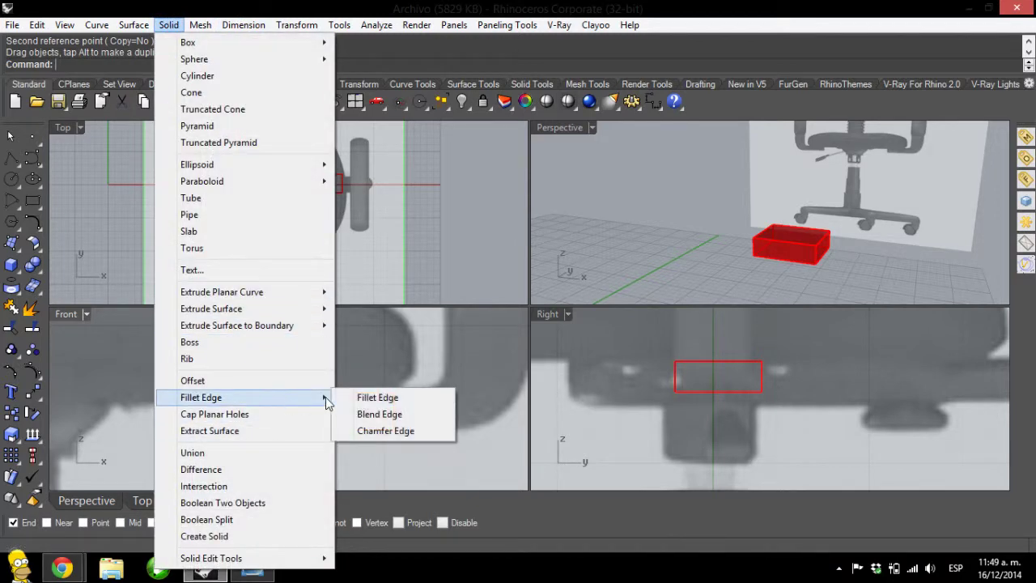
pyautogui.click(377, 398)
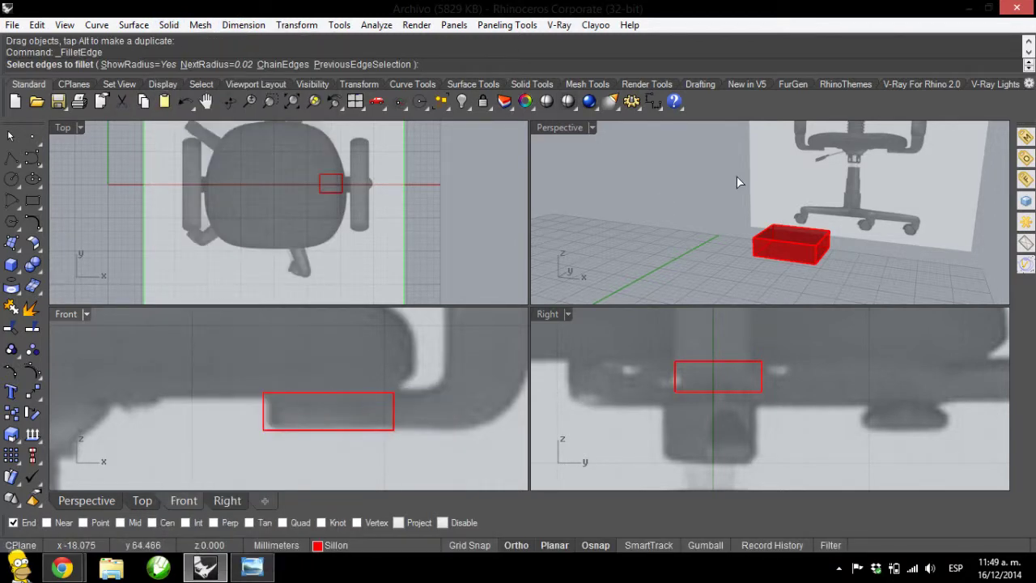
pyautogui.moveTo(735, 198); pyautogui.dragTo(857, 282)
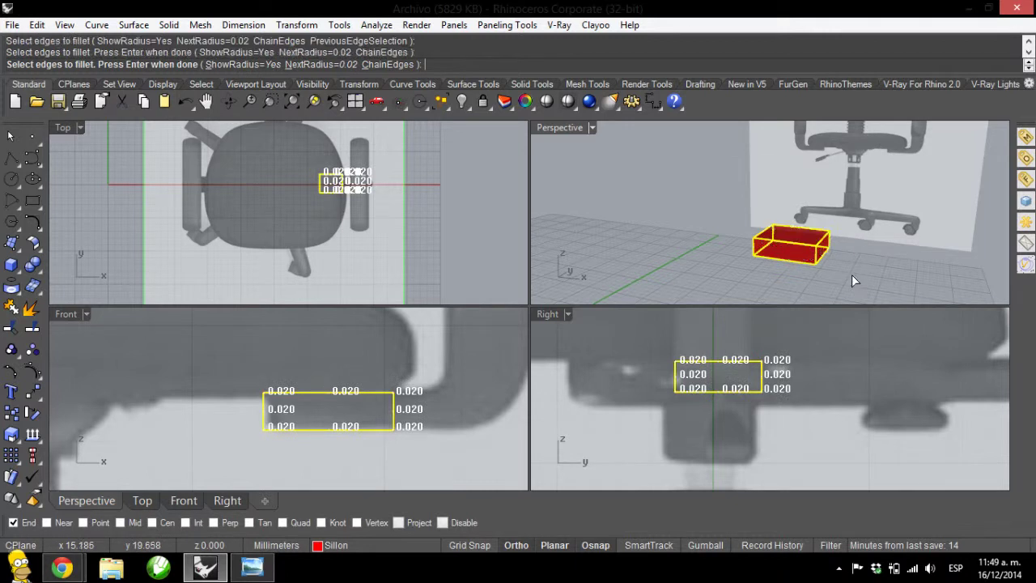
pyautogui.press('Return')
pyautogui.press('Return')
pyautogui.press('Return')
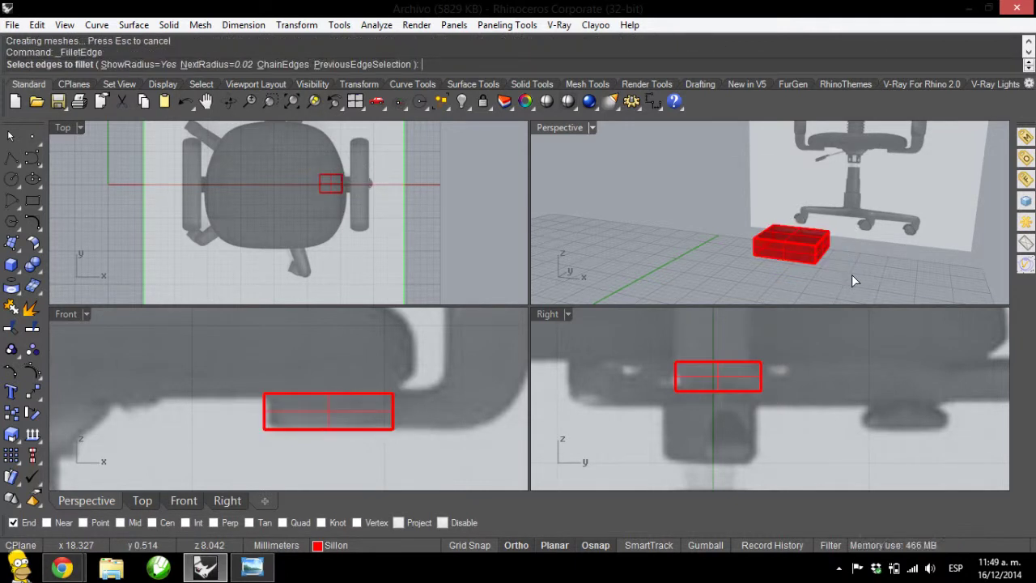
pyautogui.press('Return')
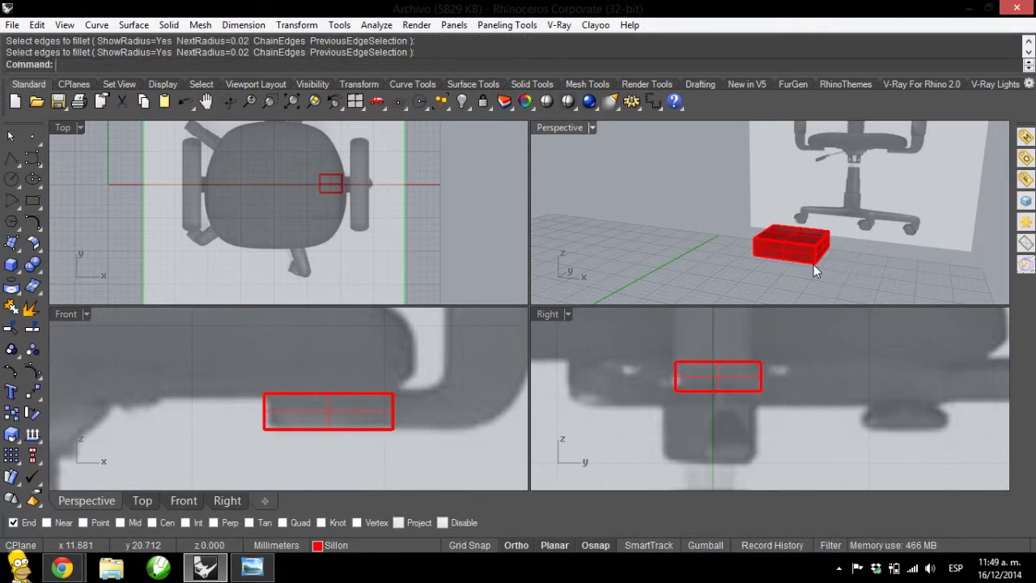
pyautogui.hotkey('ctrl', 'z')
# - Try filleting all edges of the mounting box with a 0.05 radius, and undo it
pyautogui.press('Return')
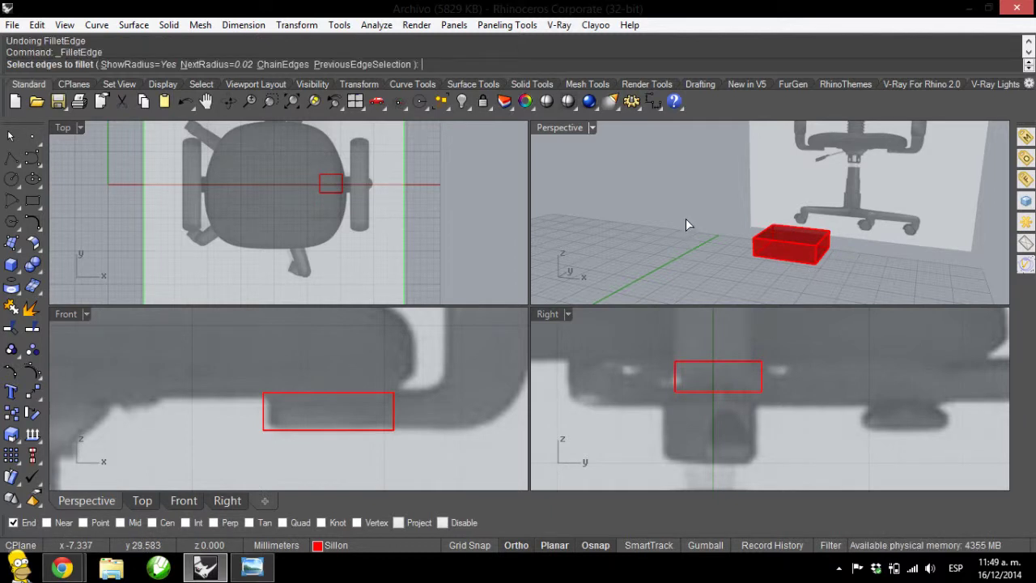
pyautogui.write('.05')
pyautogui.press('Return')
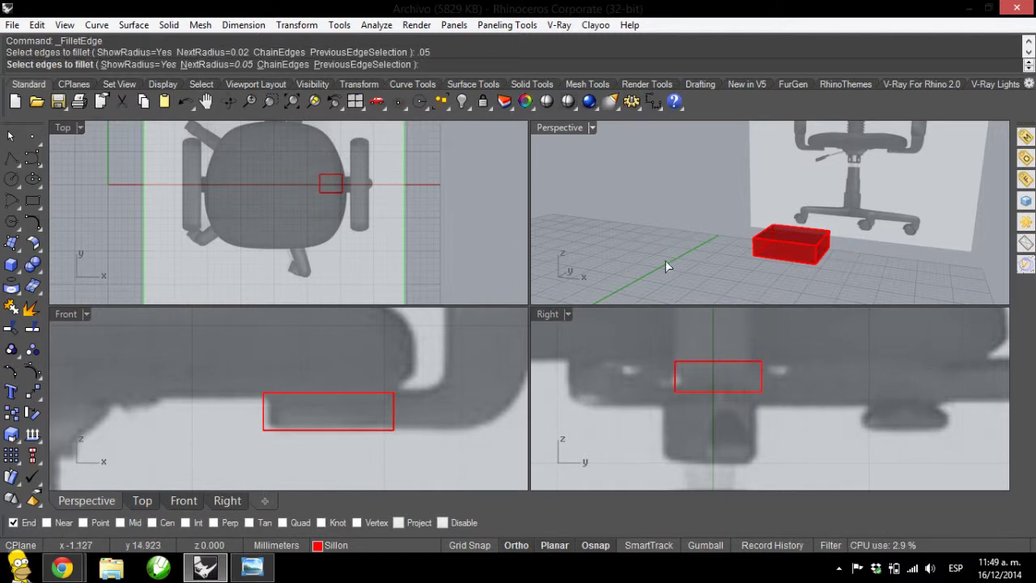
pyautogui.moveTo(712, 208); pyautogui.dragTo(877, 288)
pyautogui.press('Return')
pyautogui.press('Return')
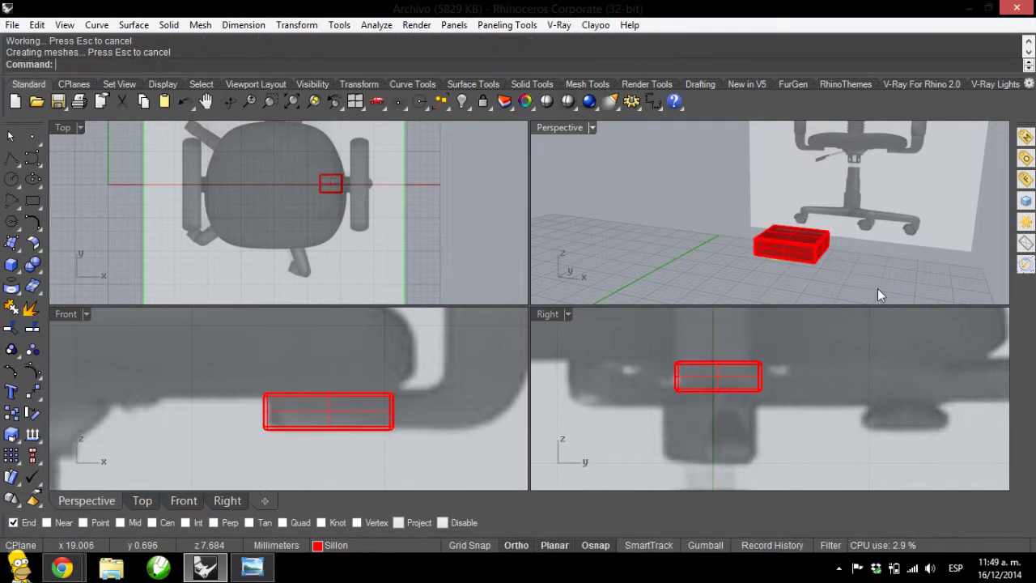
pyautogui.hotkey('ctrl', 'z')
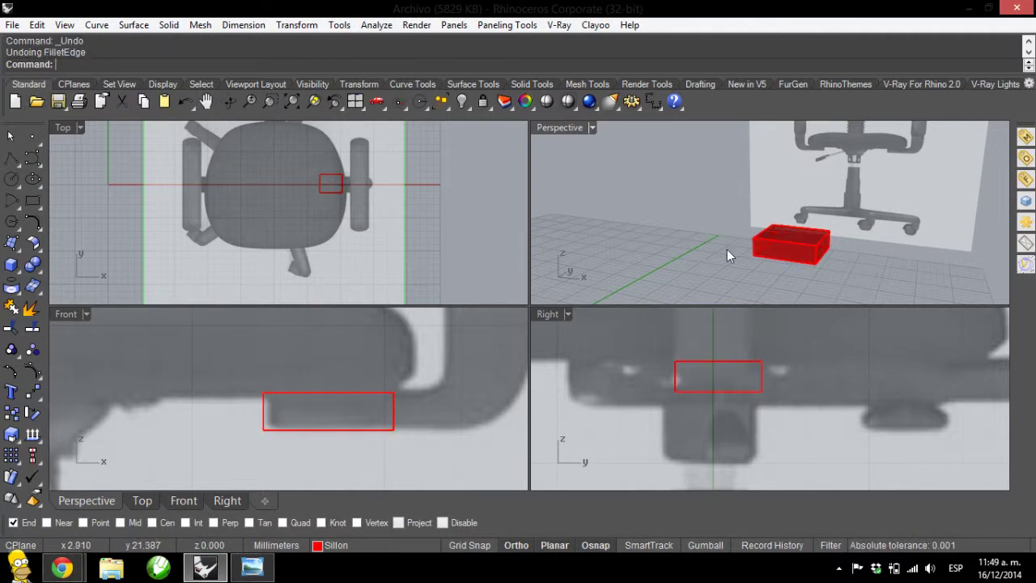
# - Fillet all edges of the mounting box with a 0.1 radius and inspect the rounding up close
pyautogui.press('Return')
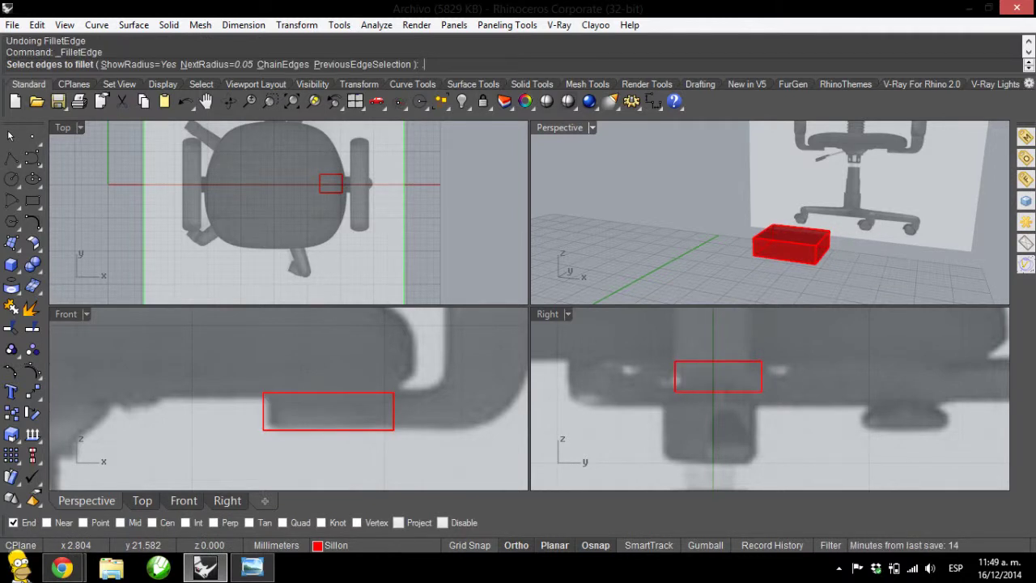
pyautogui.write('0.1')
pyautogui.press('Return')
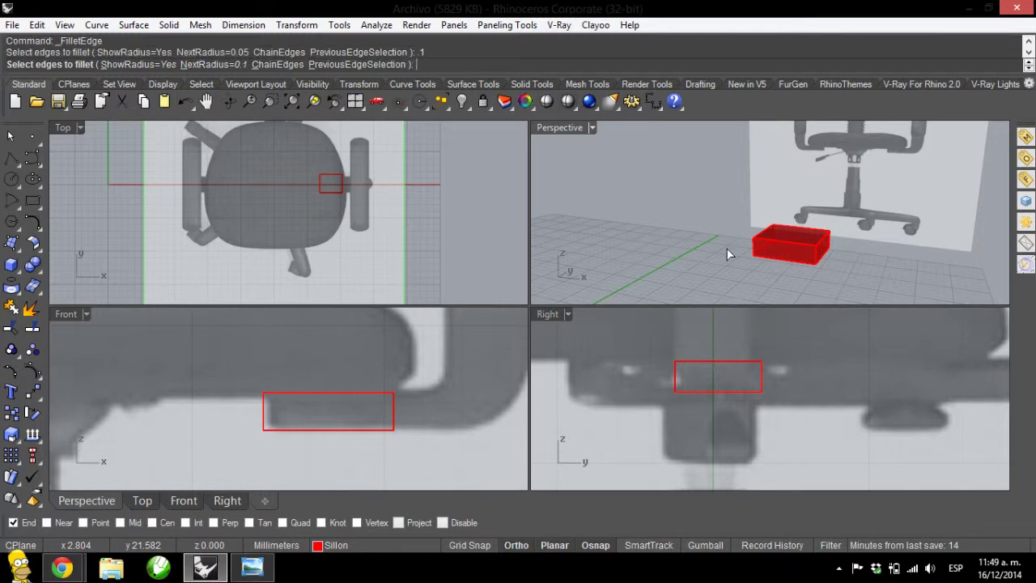
pyautogui.moveTo(722, 216); pyautogui.dragTo(858, 301)
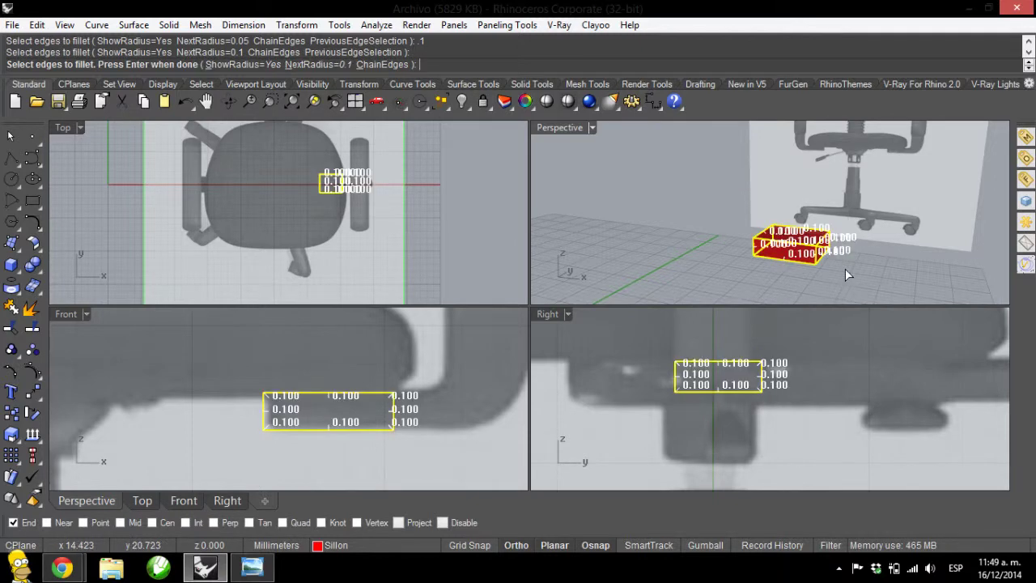
pyautogui.press('Return')
pyautogui.press('Return')
pyautogui.moveTo(845, 267)
pyautogui.mouseDown(button='right')
pyautogui.moveTo(769, 259)
pyautogui.moveTo(834, 259)
pyautogui.mouseUp(button='right')
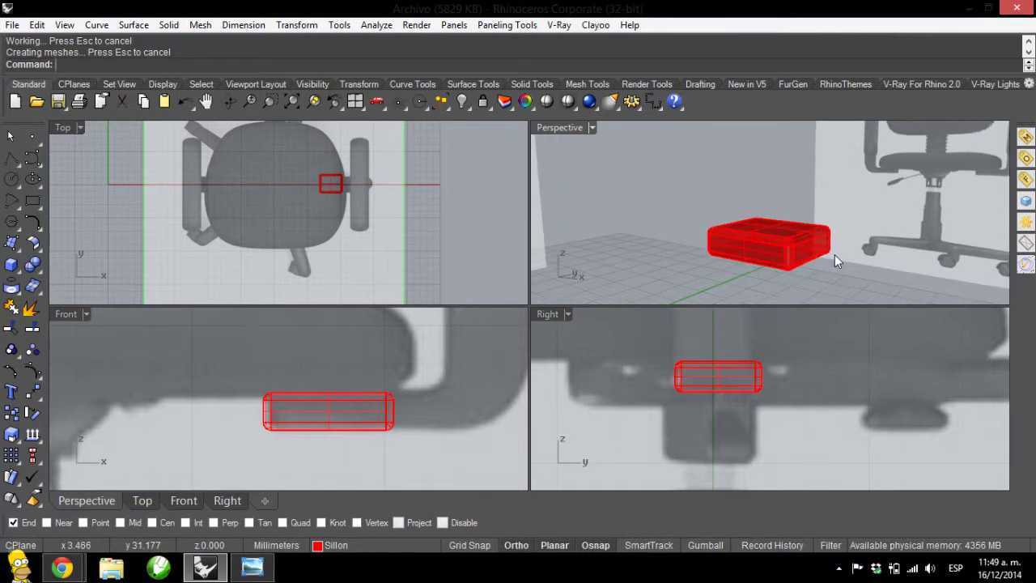
pyautogui.scroll(5, 822, 254)
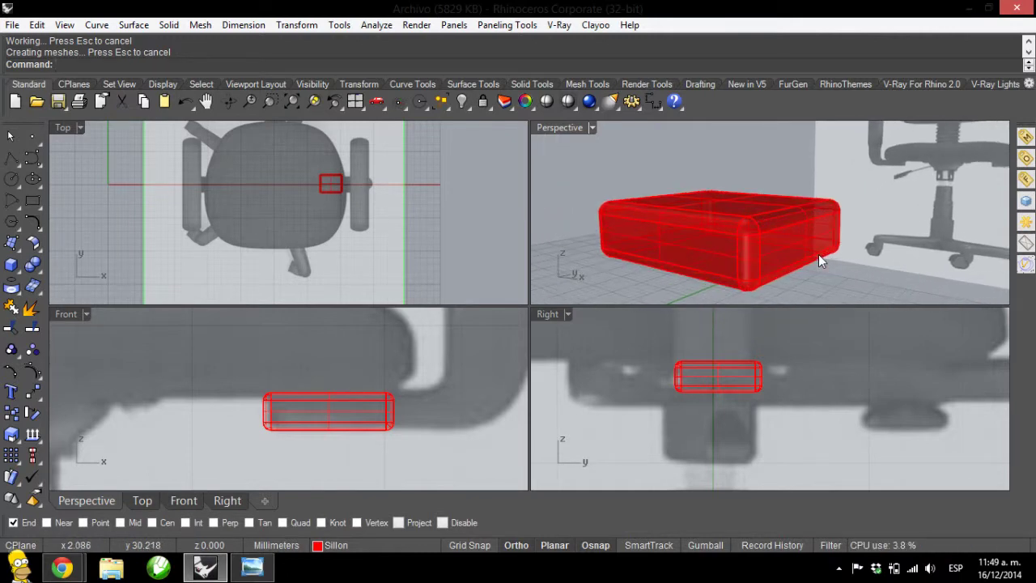
# - Extract the flat end face of the filleted box on the armrest side and delete it
pyautogui.click(169, 24)
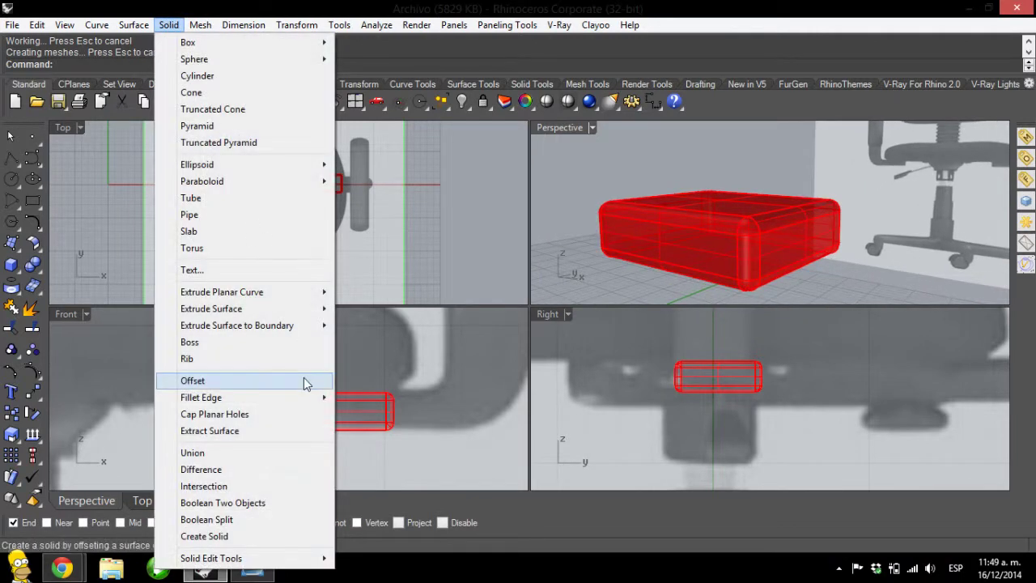
pyautogui.click(293, 430)
pyautogui.click(797, 251)
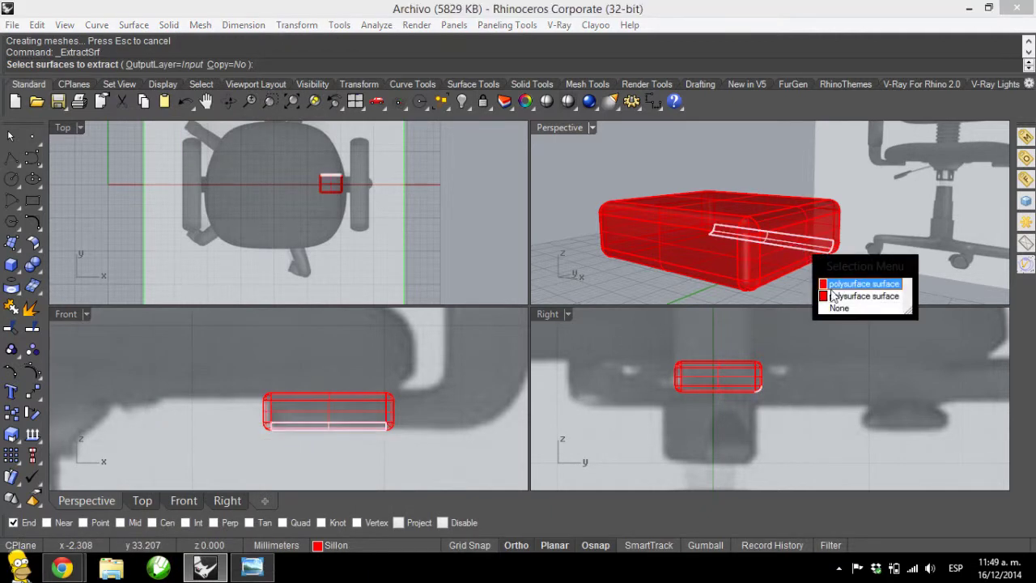
pyautogui.click(863, 296)
pyautogui.press('Return')
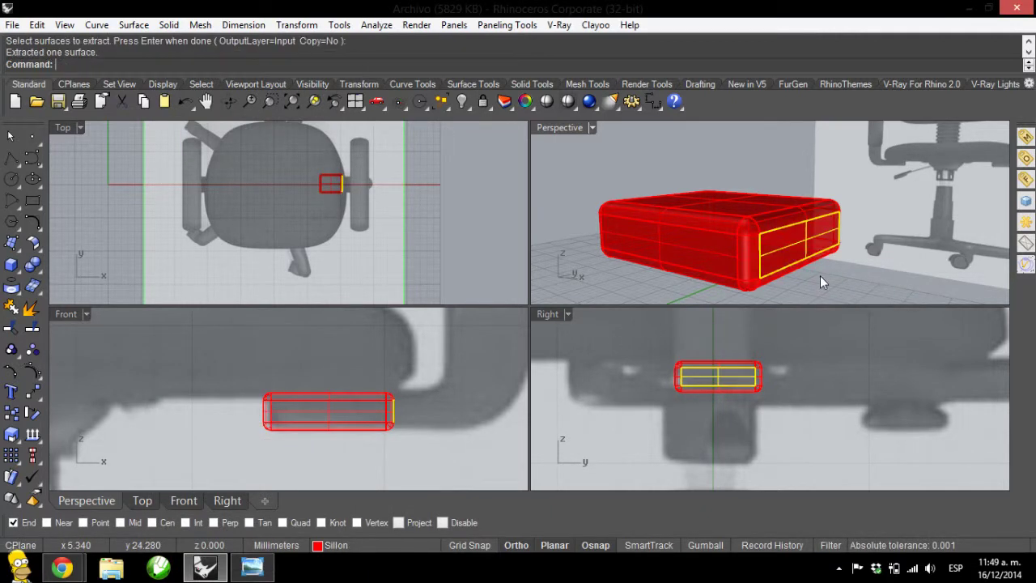
pyautogui.press('Delete')
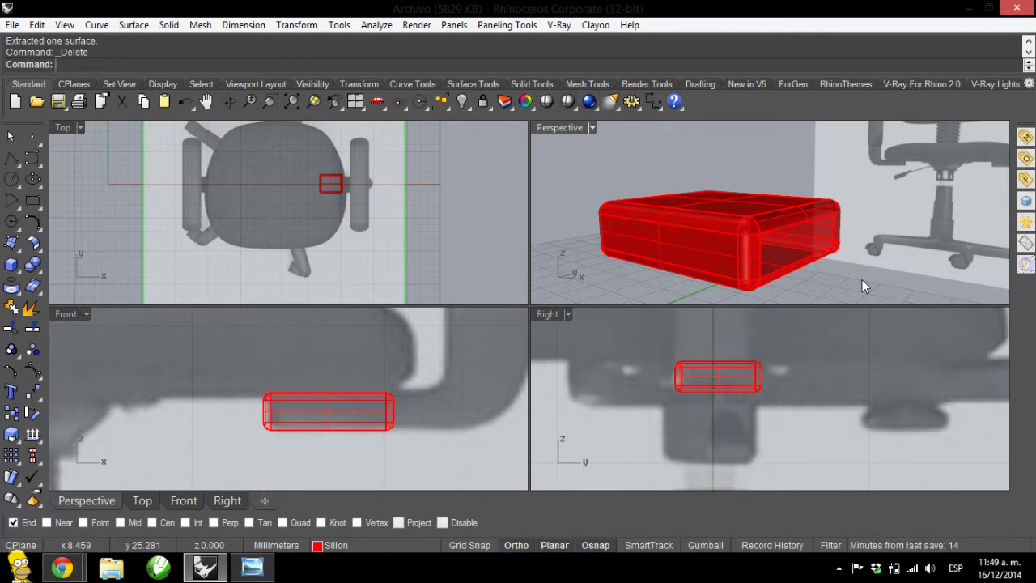
# - Draw a degree-3 curve from the midpoint of the box opening's lower edge along the outer contour of the armrest bend in the front reference
pyautogui.scroll(-3, 276, 419)
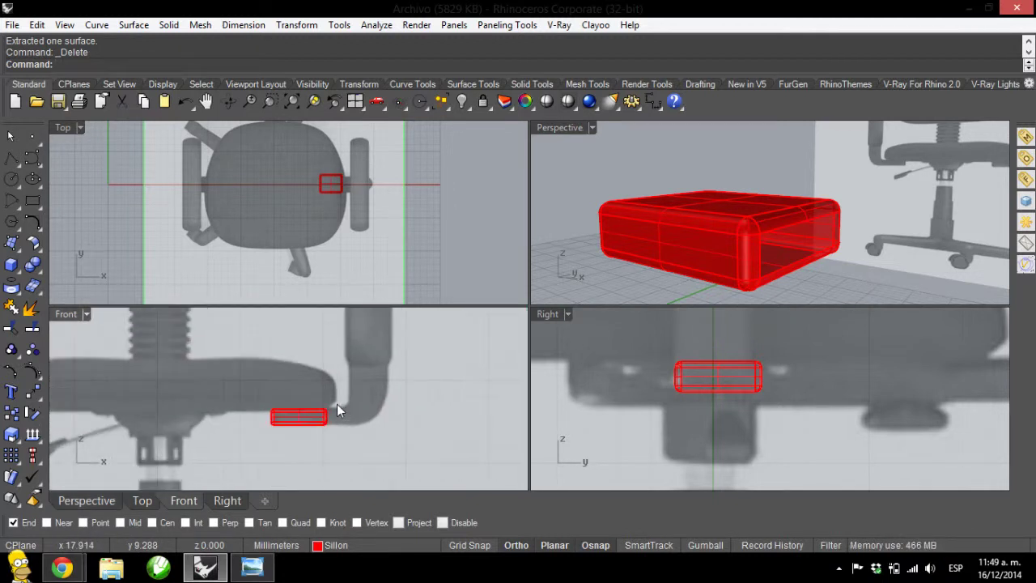
pyautogui.scroll(-5, 700, 400)
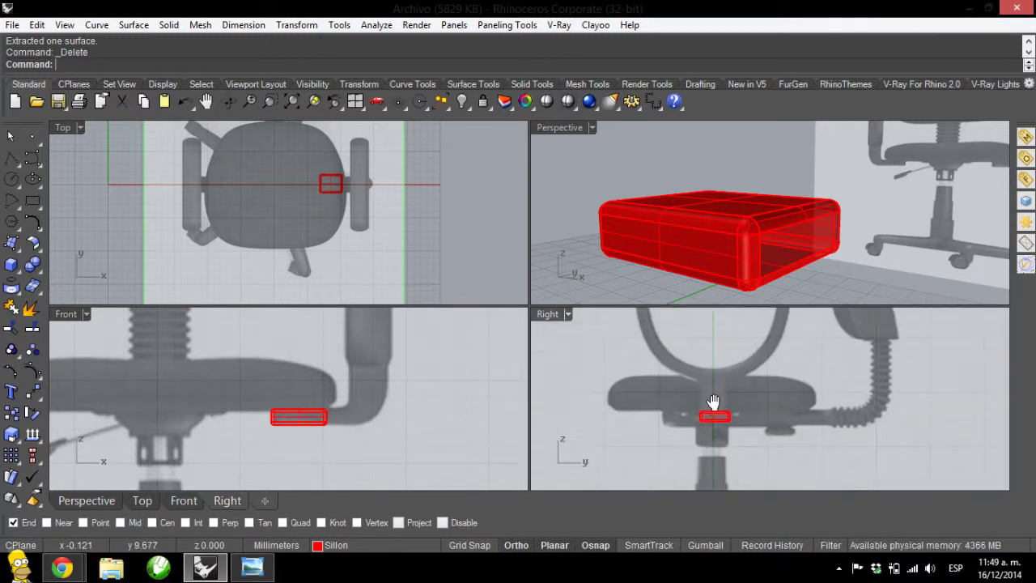
pyautogui.scroll(3, 725, 420)
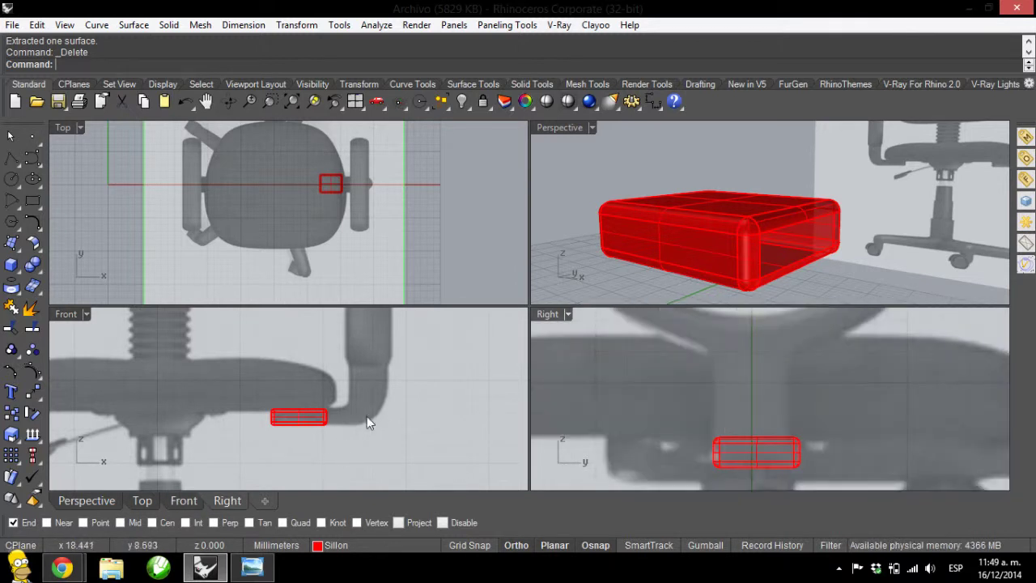
pyautogui.scroll(3, 363, 409)
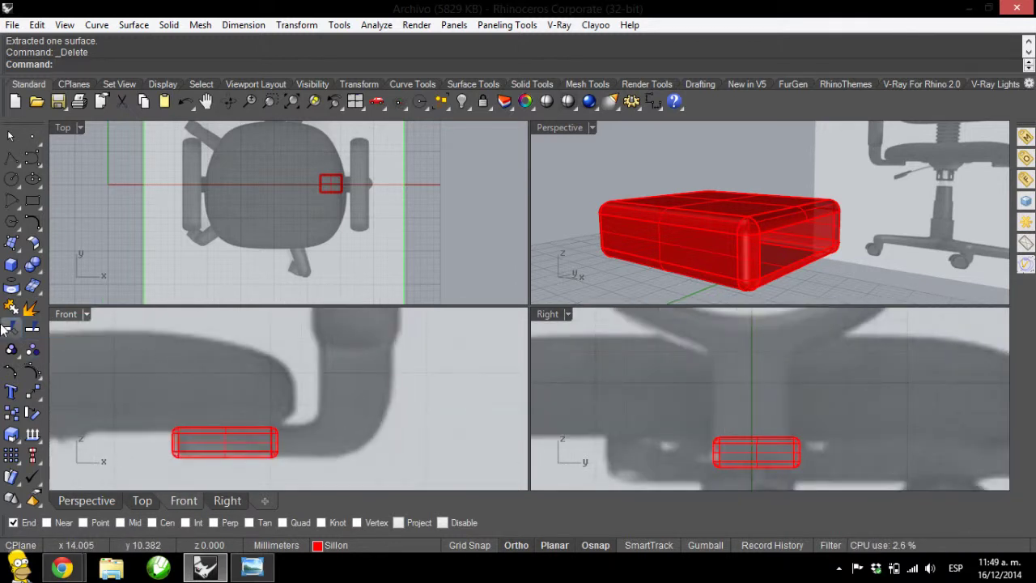
pyautogui.click(33, 156)
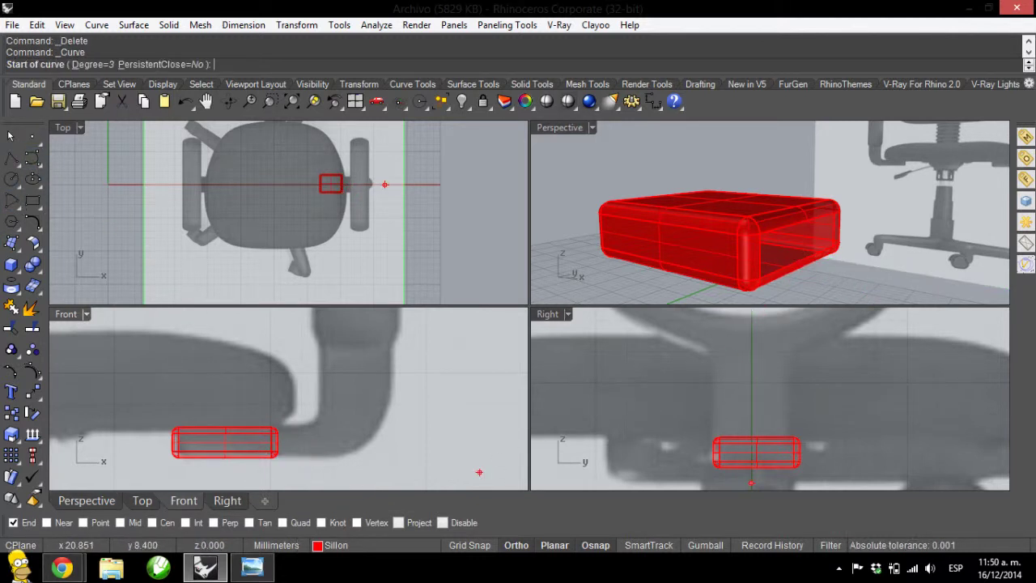
pyautogui.click(14, 522)
pyautogui.click(120, 522)
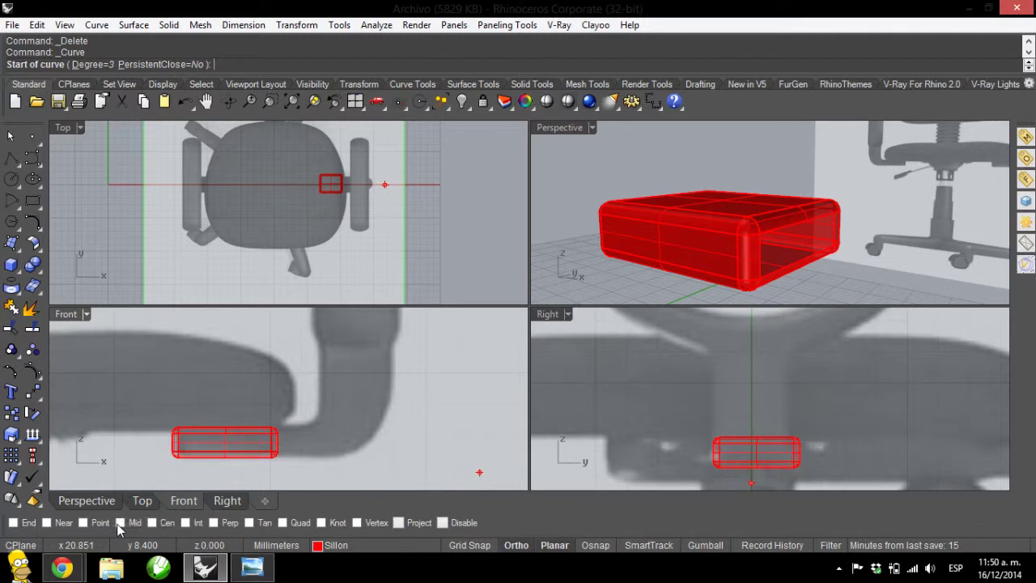
pyautogui.click(806, 256)
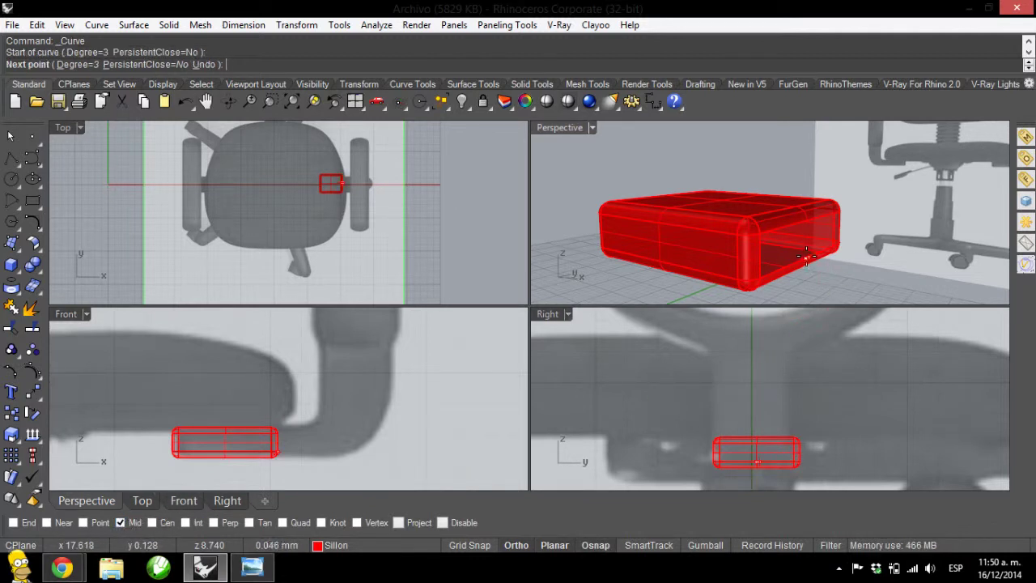
pyautogui.click(362, 452)
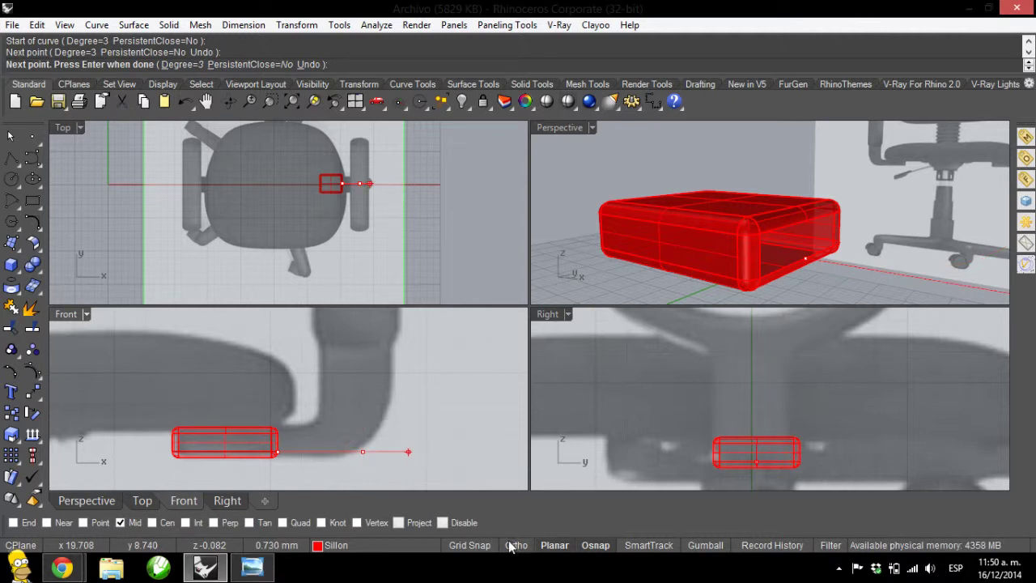
pyautogui.click(381, 446)
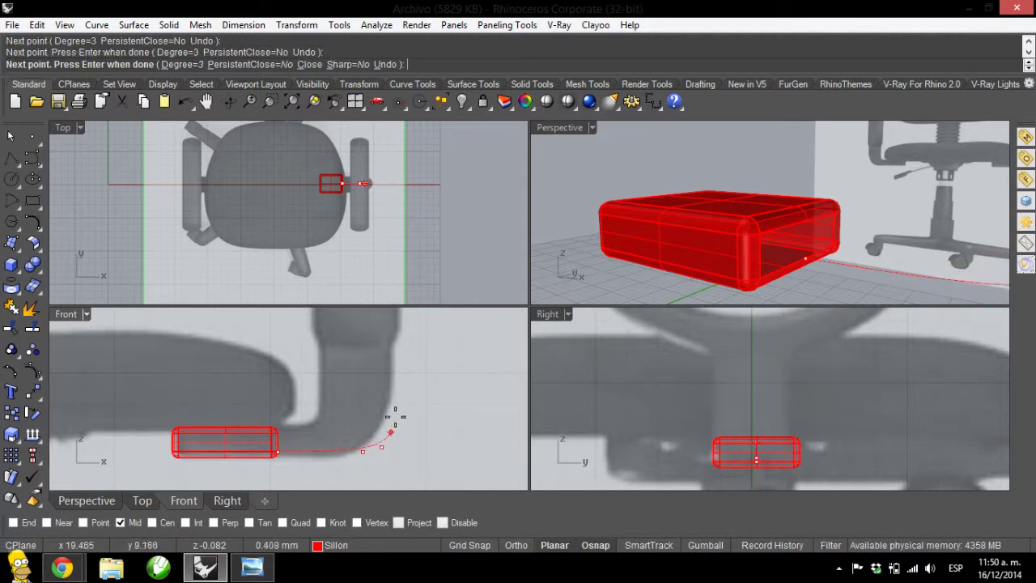
pyautogui.click(393, 394)
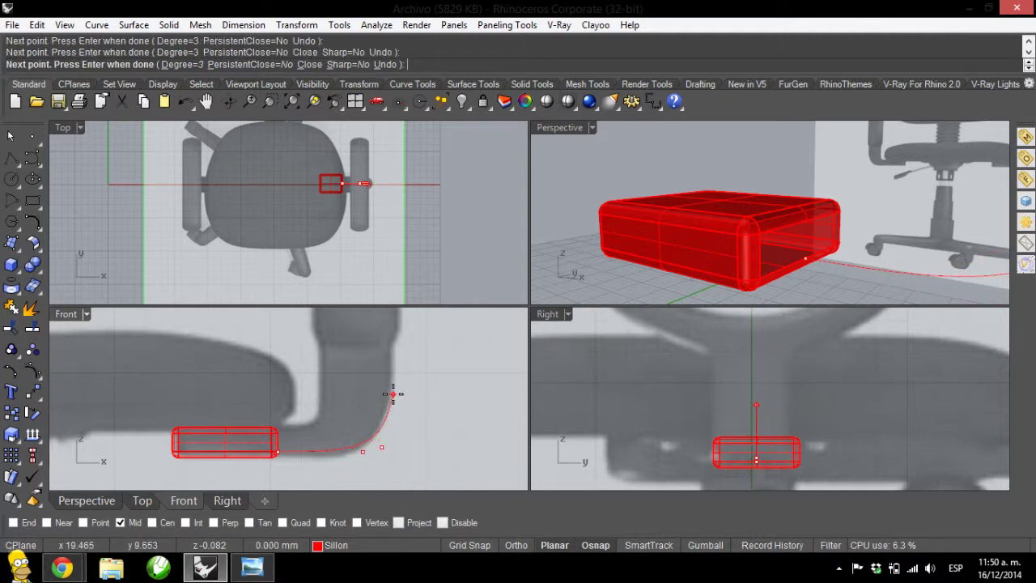
pyautogui.click(390, 343)
pyautogui.press('Return')
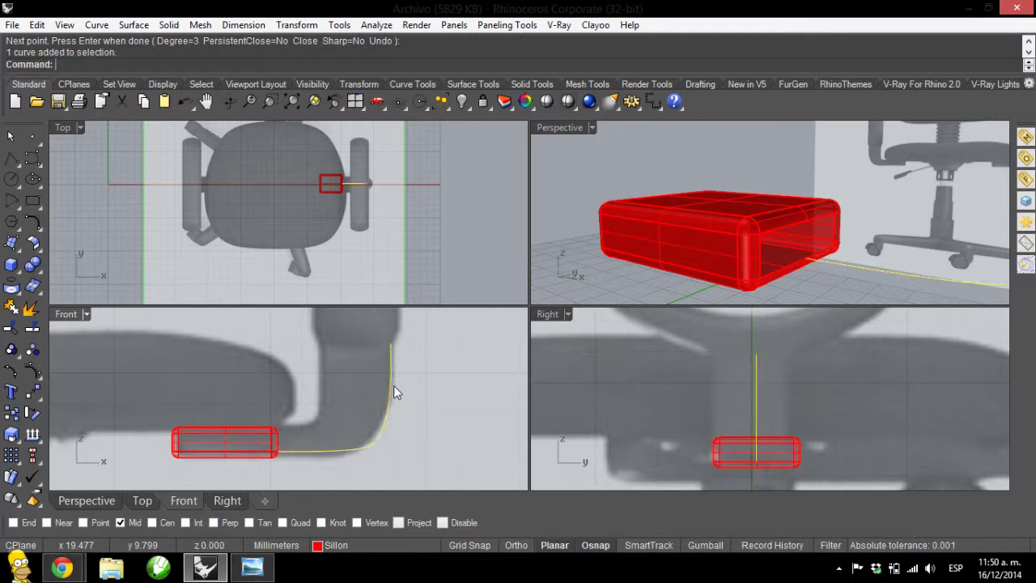
# - Reposition the curve's control point at the start of the bend so the curve follows the lower outline of the armrest
pyautogui.press('F10')
pyautogui.scroll(5, 365, 443)
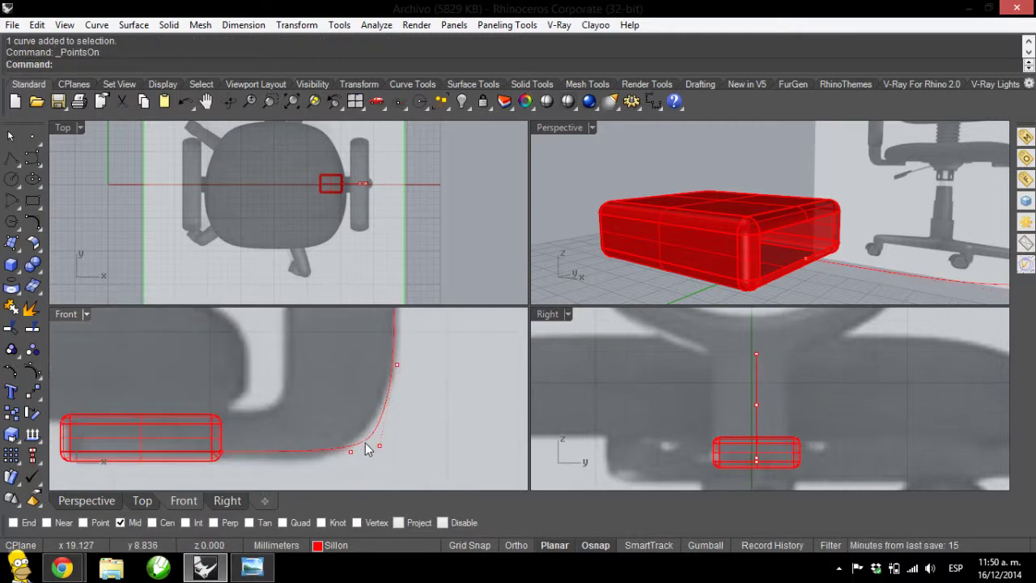
pyautogui.click(337, 460)
pyautogui.moveTo(337, 461); pyautogui.dragTo(259, 474)
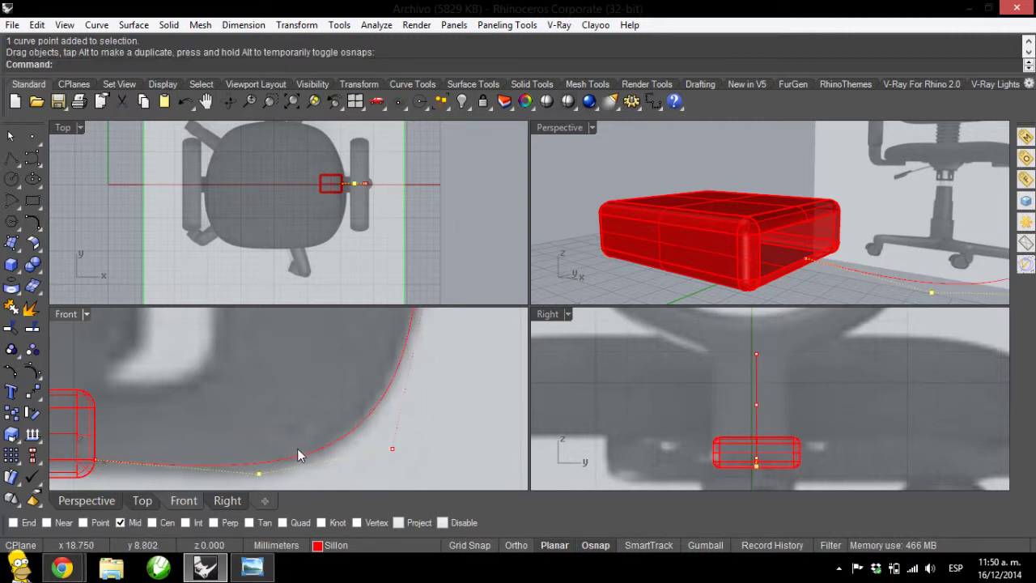
pyautogui.scroll(-4, 298, 453)
pyautogui.press('Escape')
pyautogui.scroll(-3, 306, 448)
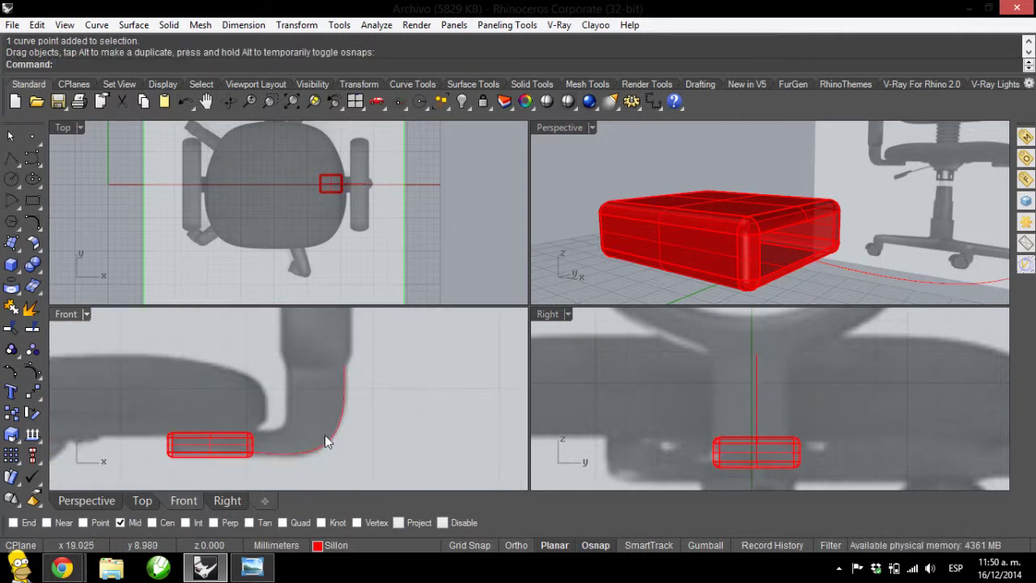
pyautogui.moveTo(325, 435); pyautogui.dragTo(345, 421, button='right')
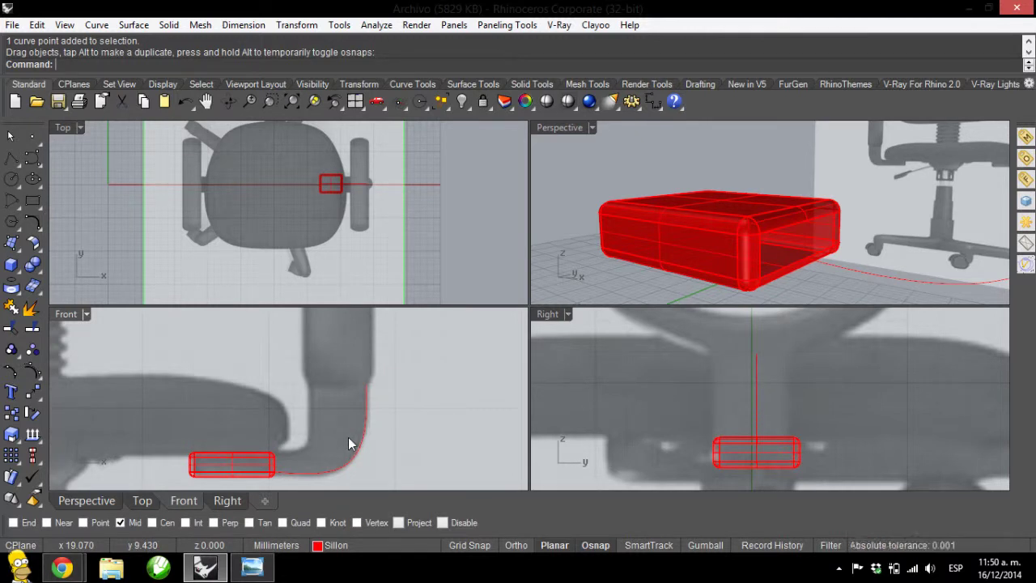
# - Draw a rounded rectangle with the Vertical option, starting at the curve's upper end and spanning the armrest's width in the front reference
pyautogui.scroll(4, 342, 384)
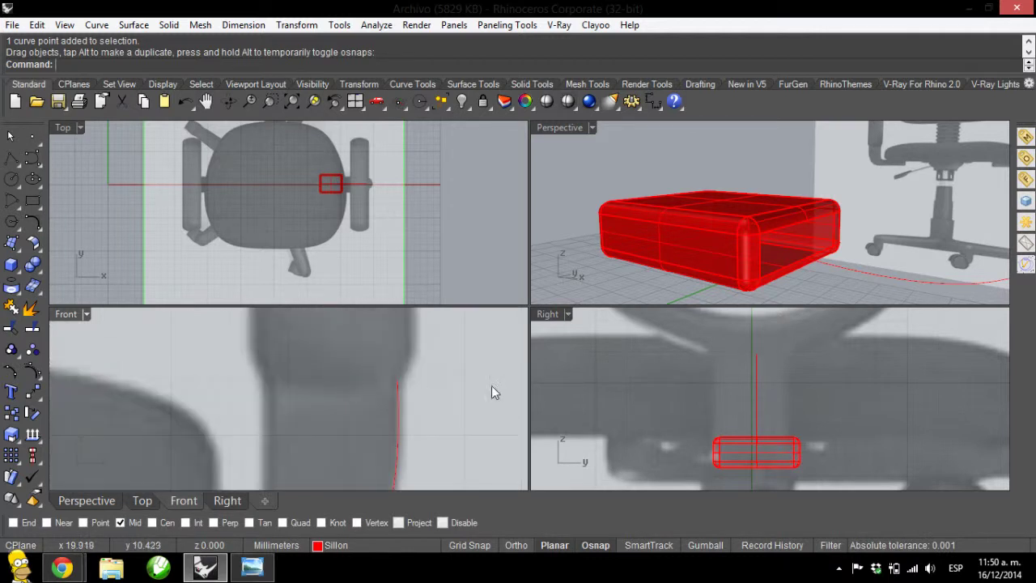
pyautogui.moveTo(784, 209); pyautogui.dragTo(657, 189, button='right')
pyautogui.scroll(-3, 746, 223)
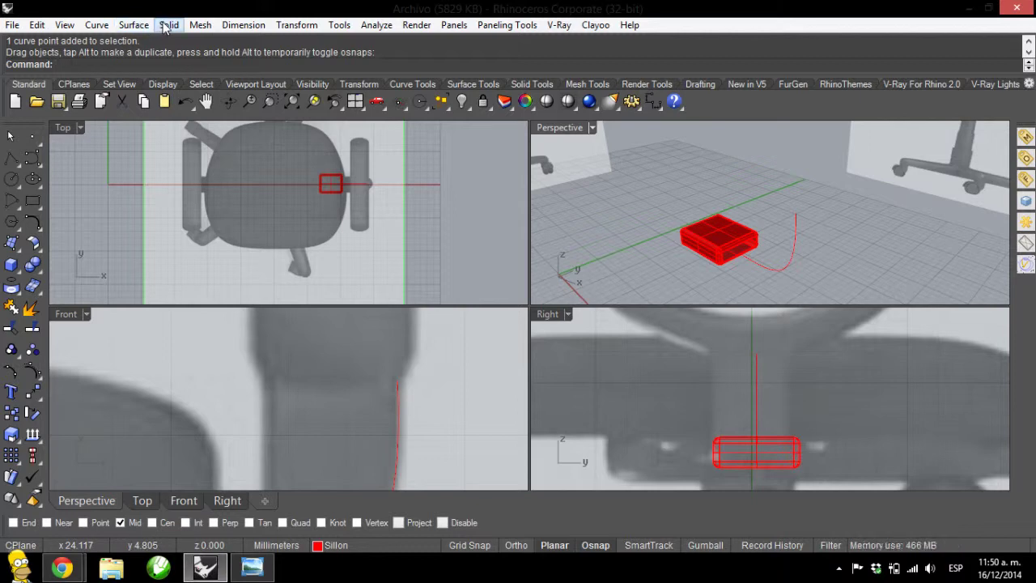
pyautogui.click(93, 26)
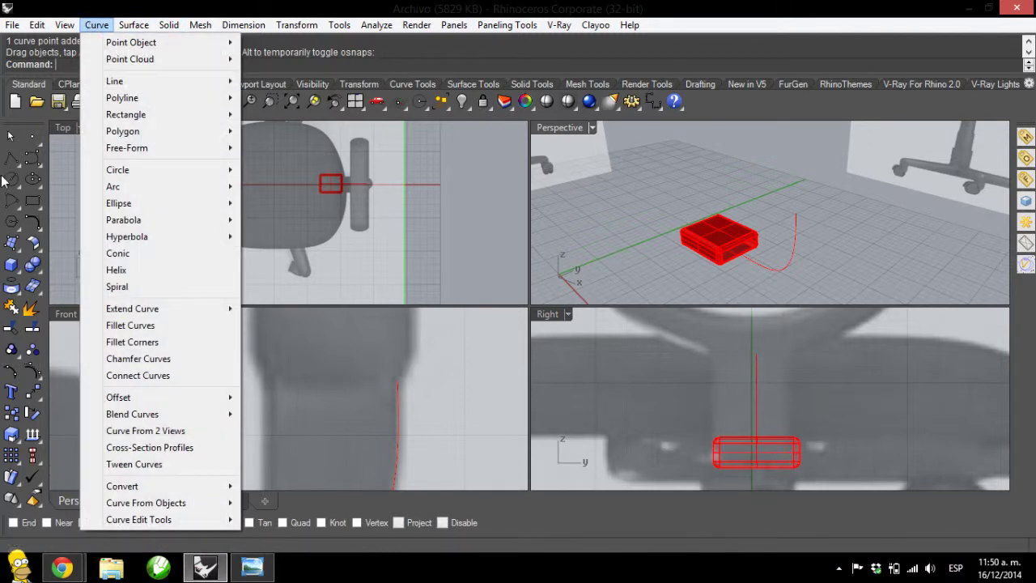
pyautogui.click(33, 203)
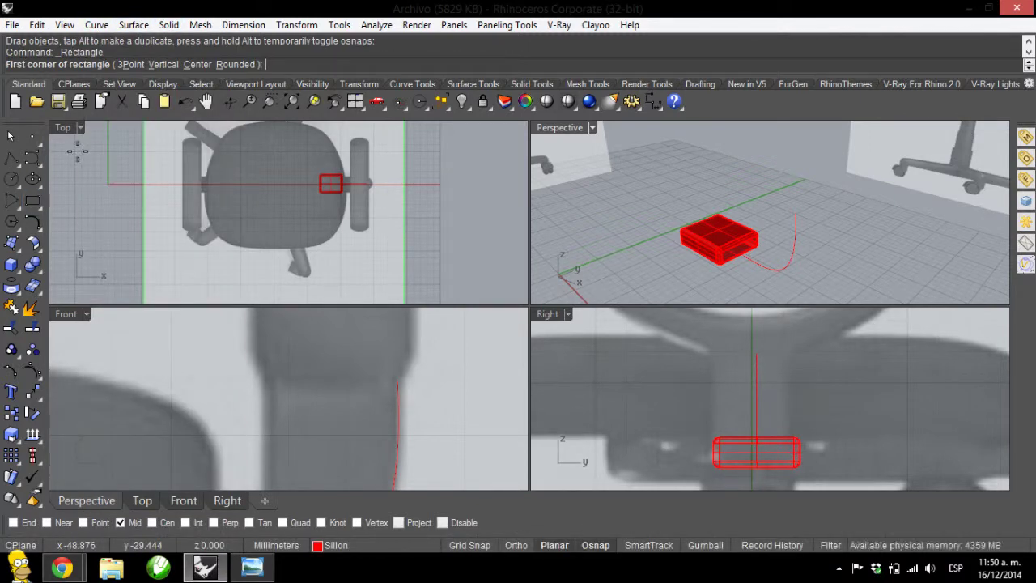
pyautogui.click(237, 64)
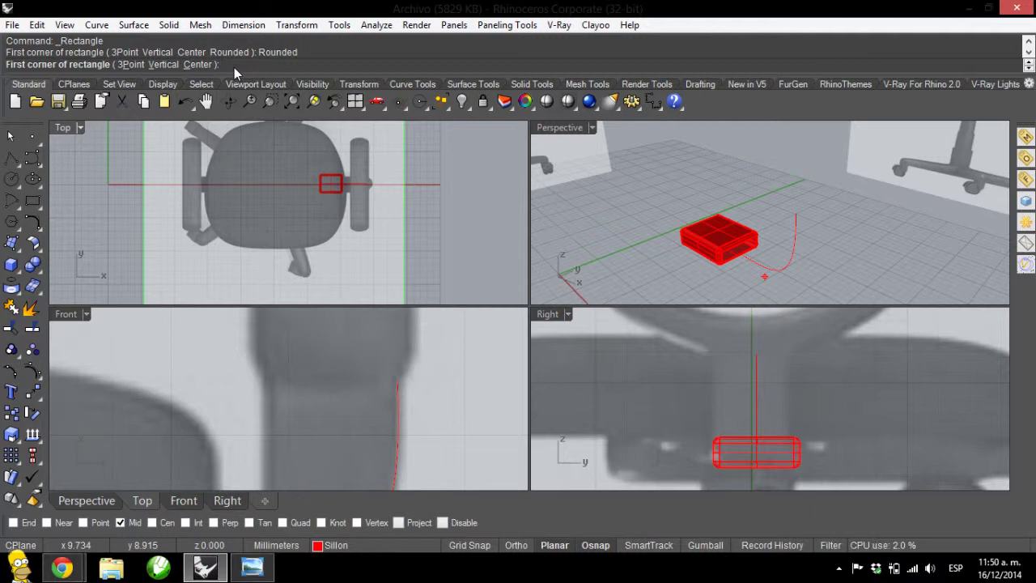
pyautogui.click(171, 64)
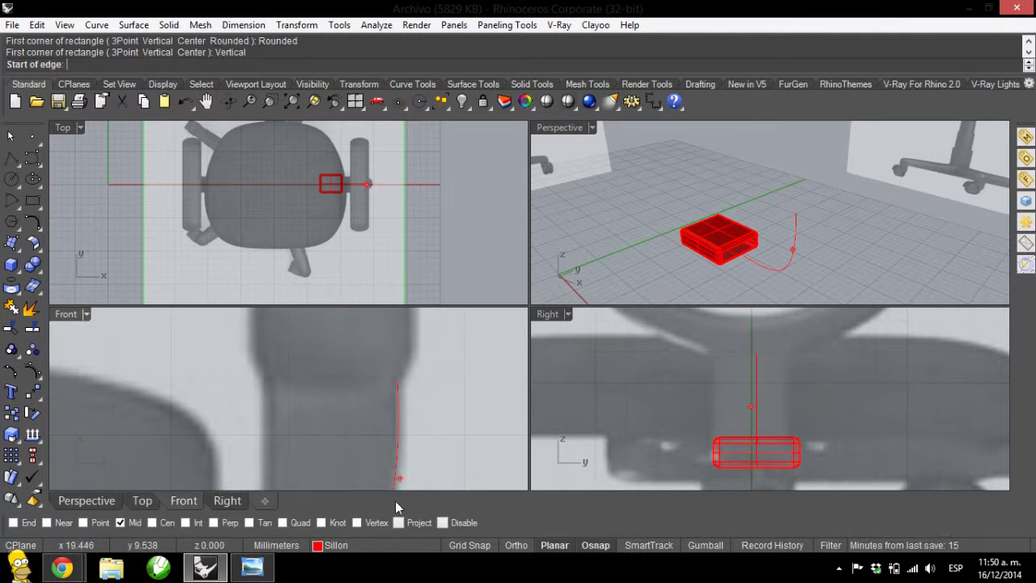
pyautogui.click(12, 521)
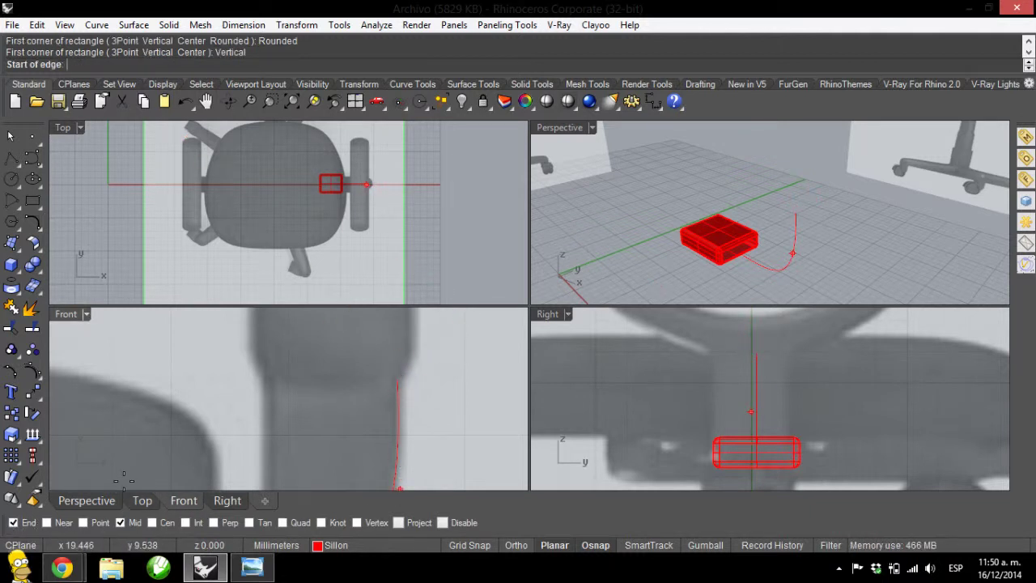
pyautogui.click(397, 380)
pyautogui.click(515, 545)
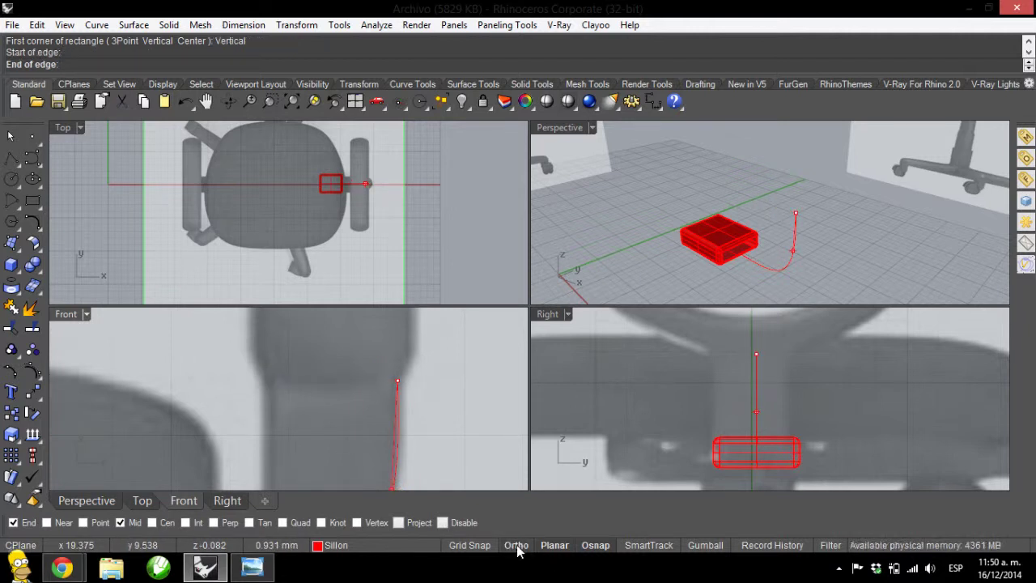
pyautogui.click(262, 380)
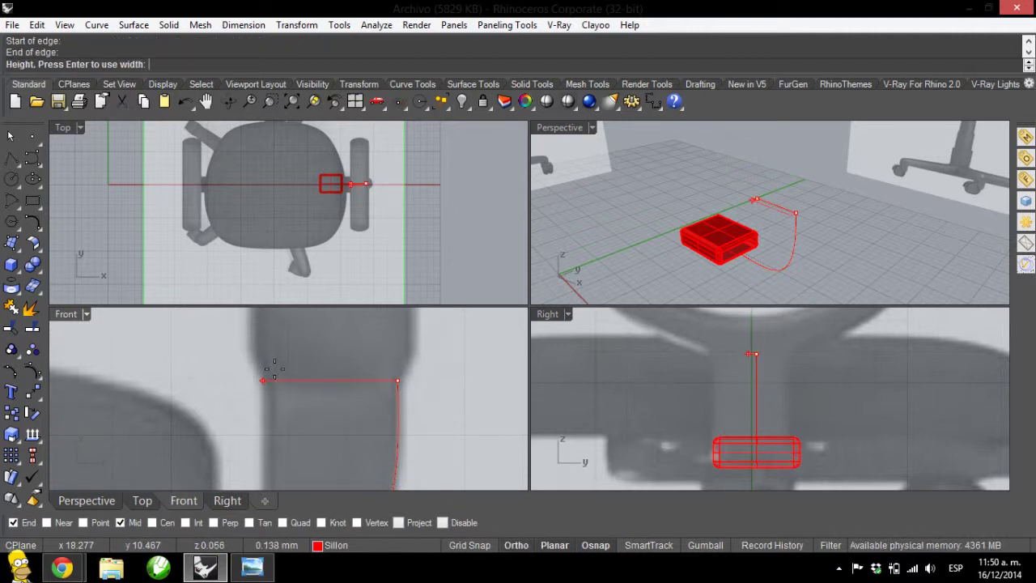
pyautogui.click(664, 352)
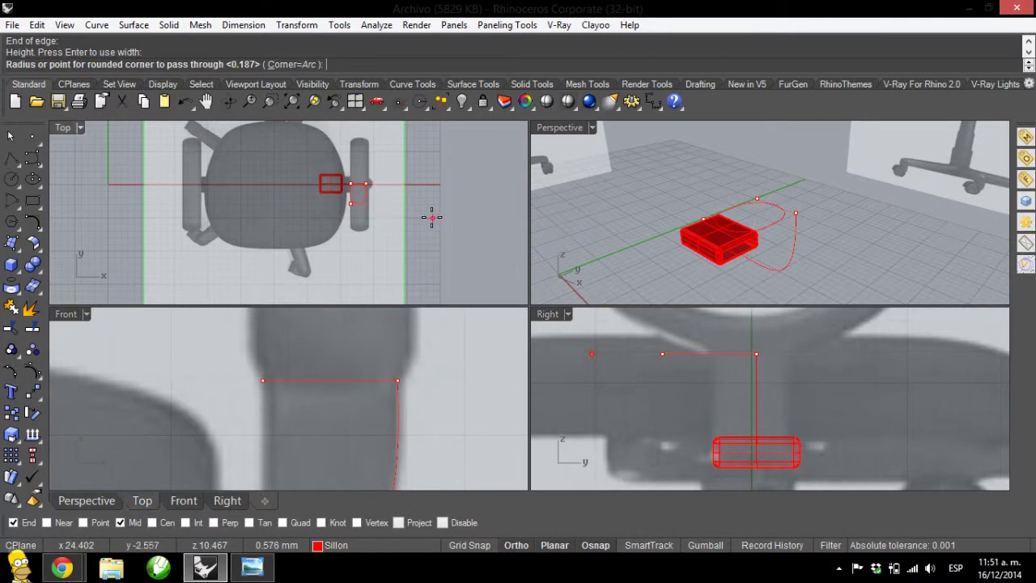
pyautogui.scroll(4, 364, 178)
pyautogui.scroll(3, 368, 174)
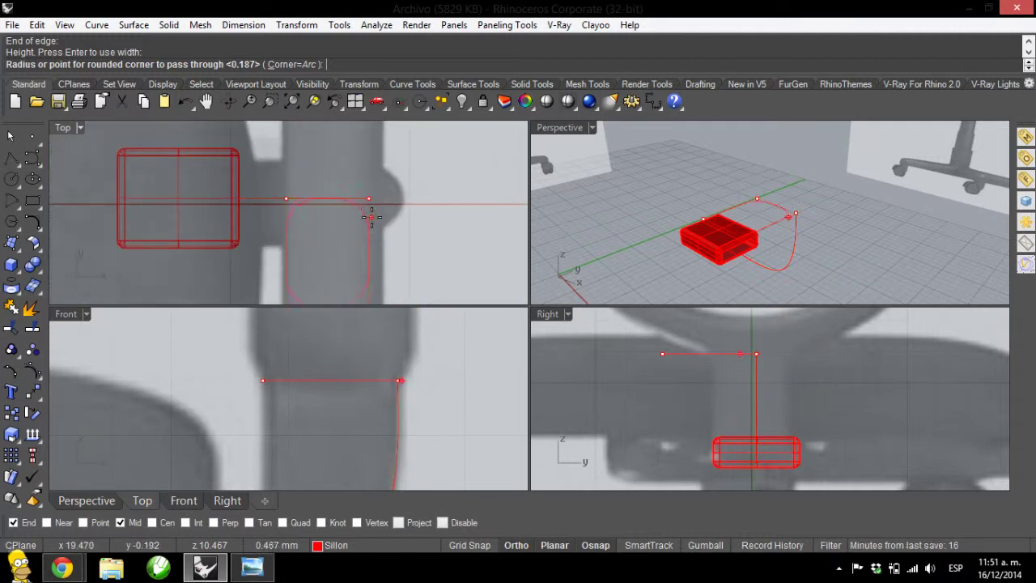
pyautogui.click(371, 212)
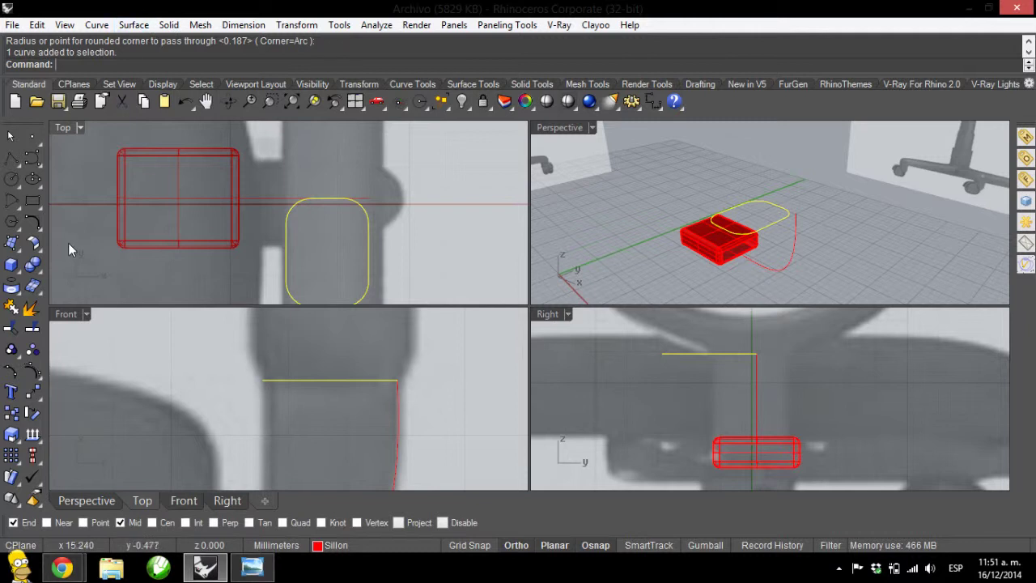
# - Move the rounded rectangle from the midpoint of its outer long side to the upper end of the armrest curve
pyautogui.click(11, 413)
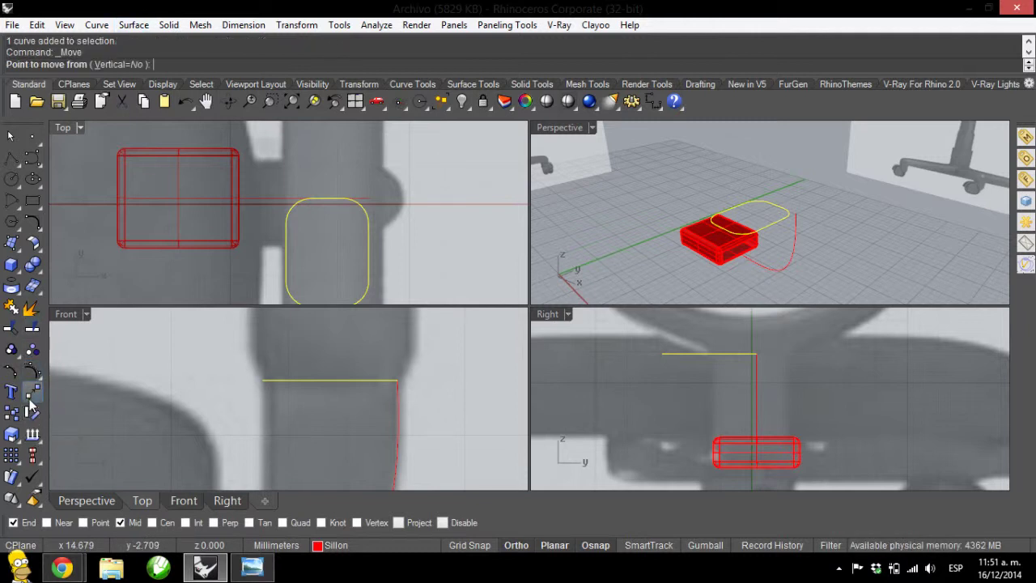
pyautogui.click(767, 226)
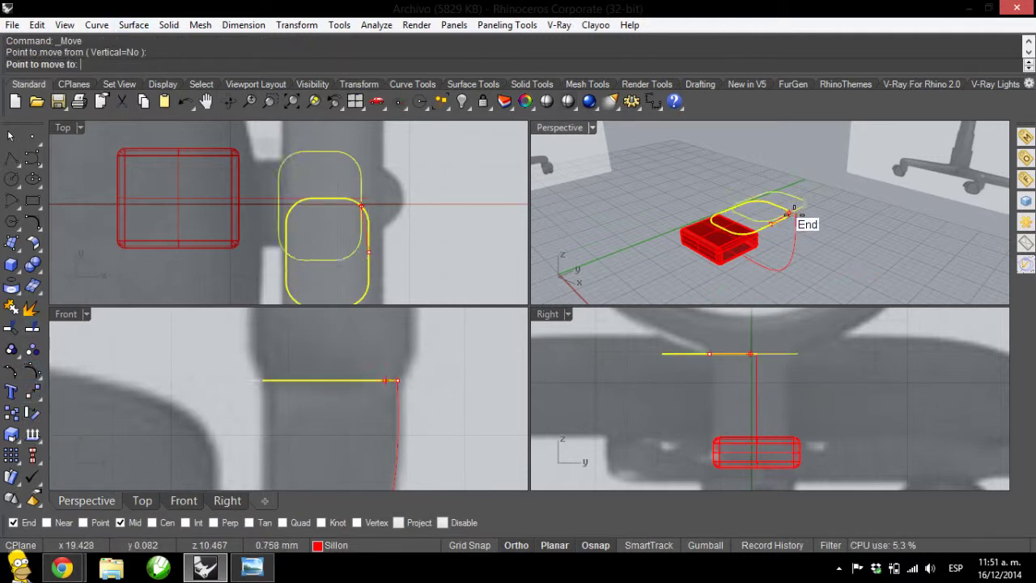
pyautogui.click(810, 225)
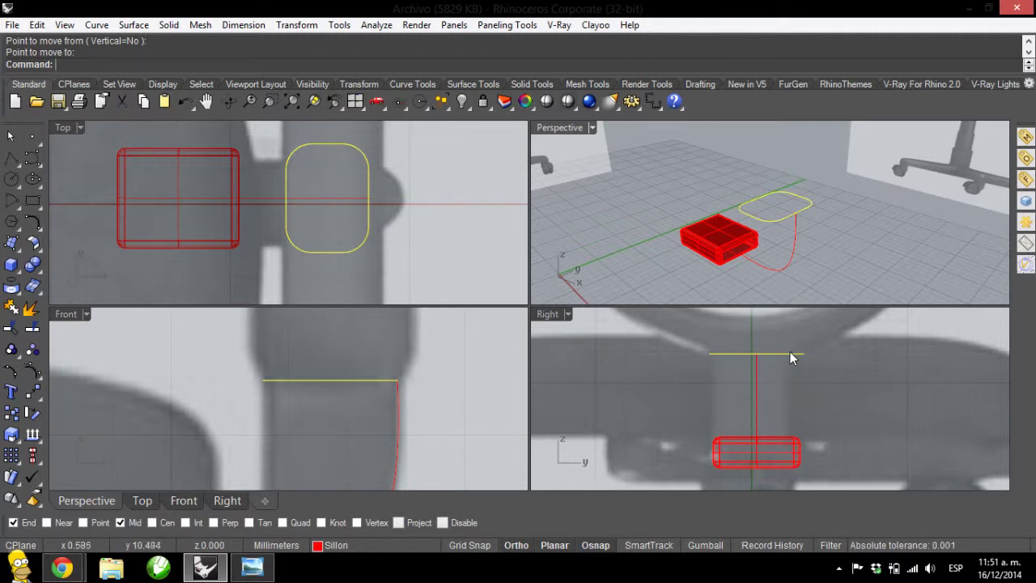
# - Scale the rounded rectangle down slightly about the curve's upper end to fit the armrest reference, and deselect it
pyautogui.scroll(3, 789, 356)
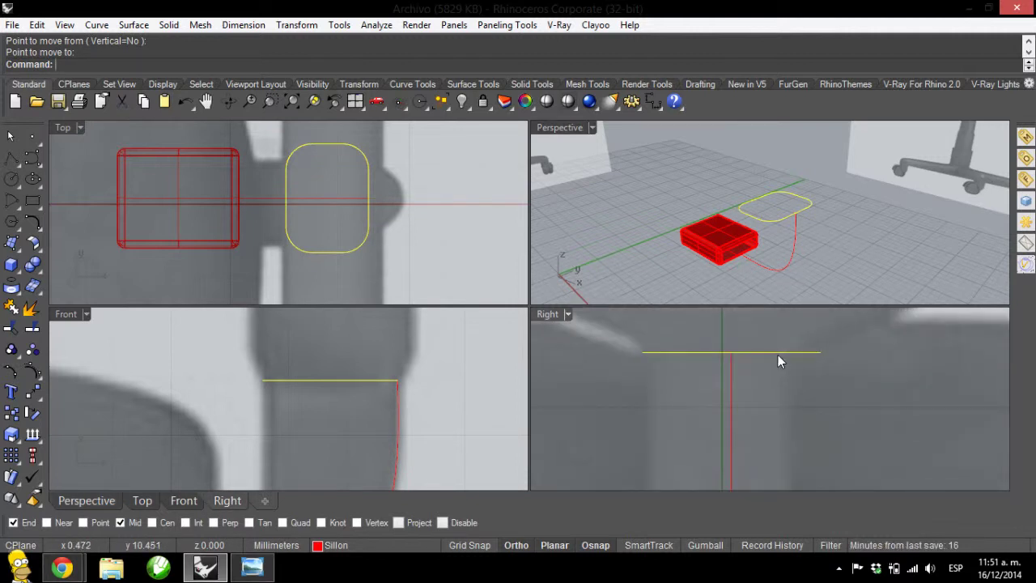
pyautogui.click(12, 413)
pyautogui.click(802, 217)
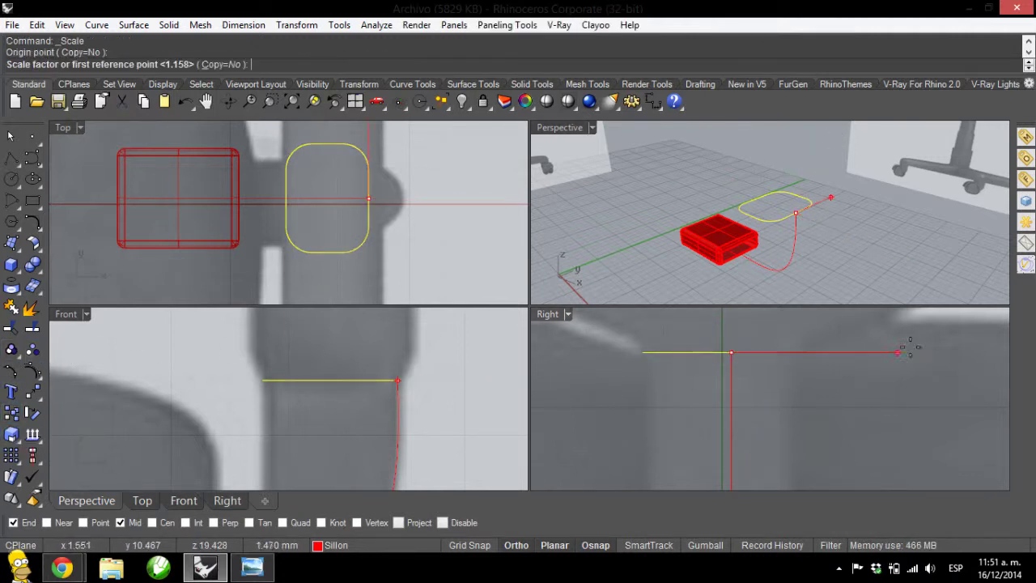
pyautogui.click(943, 351)
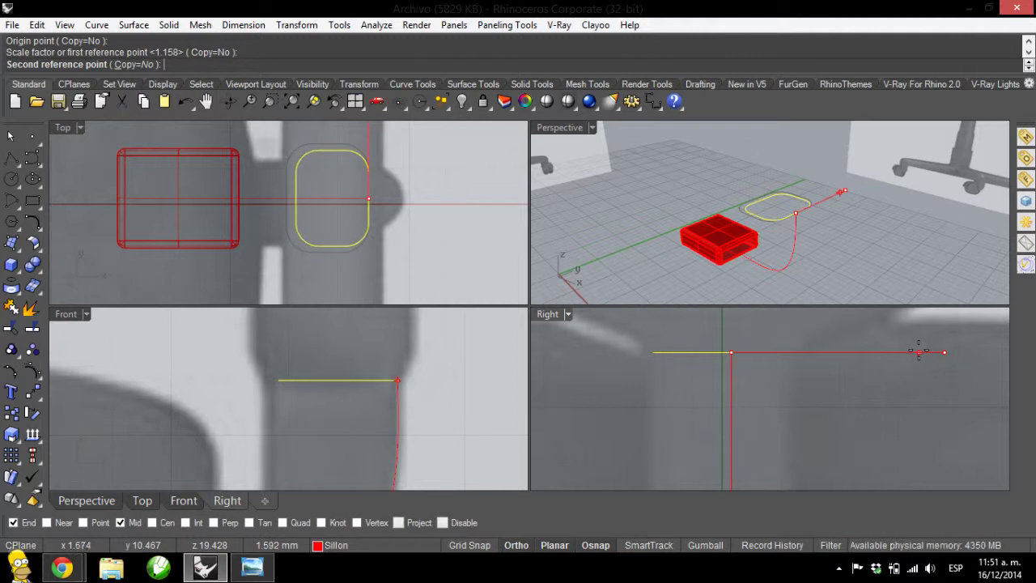
pyautogui.click(930, 353)
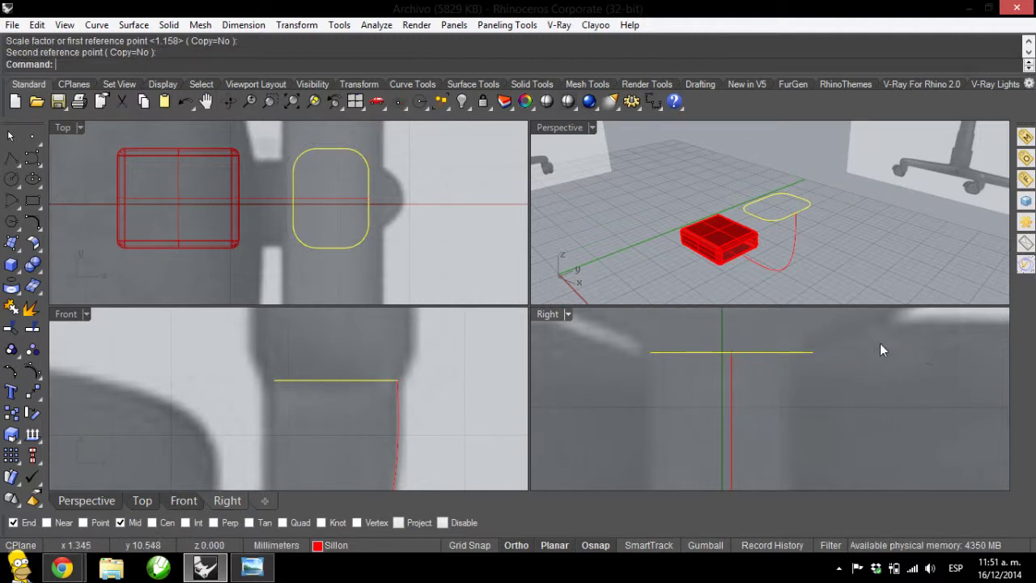
pyautogui.press('Escape')
pyautogui.moveTo(772, 215)
pyautogui.mouseDown(button='right')
pyautogui.moveTo(792, 224)
pyautogui.moveTo(709, 212)
pyautogui.moveTo(860, 203)
pyautogui.moveTo(804, 232)
pyautogui.moveTo(837, 227)
pyautogui.mouseUp(button='right')
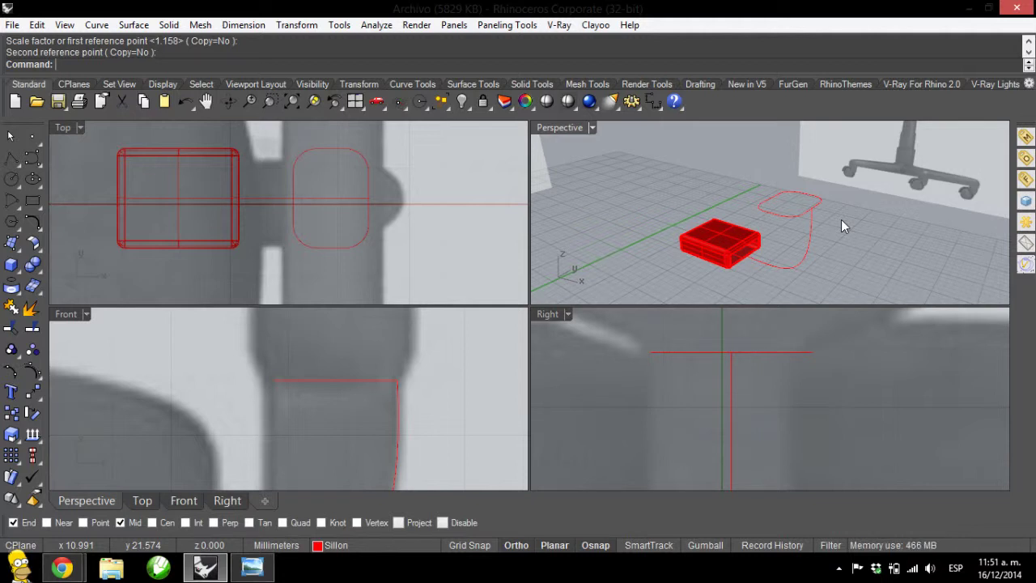
# - Switch to Chrome and look over the Rhinoceros Al Alcance de Todos tutorial blog and the Mr Rhino 3D YouTube video list
pyautogui.moveTo(707, 212); pyautogui.dragTo(828, 216, button='right')
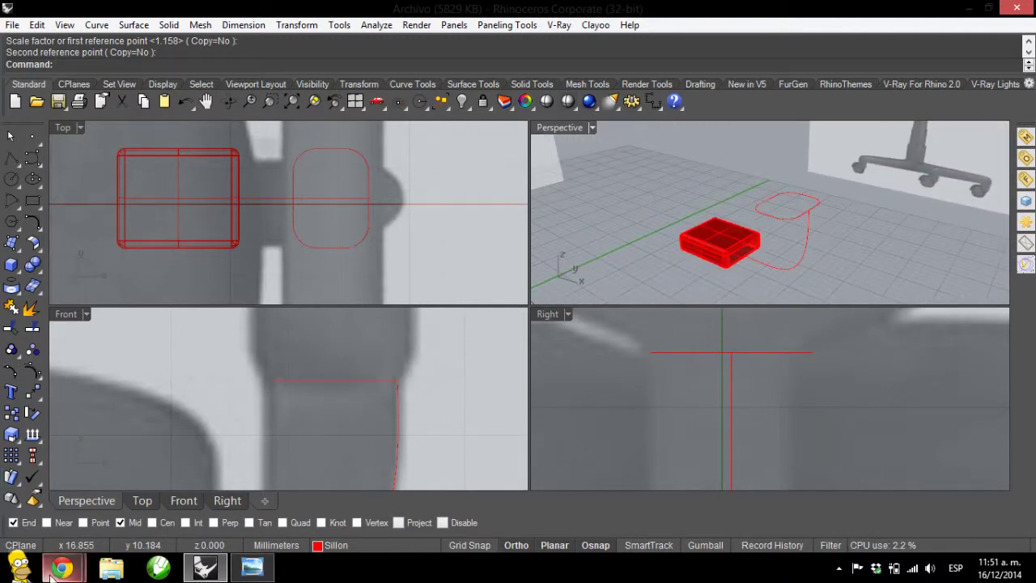
pyautogui.moveTo(61, 568)
pyautogui.click(259, 485)
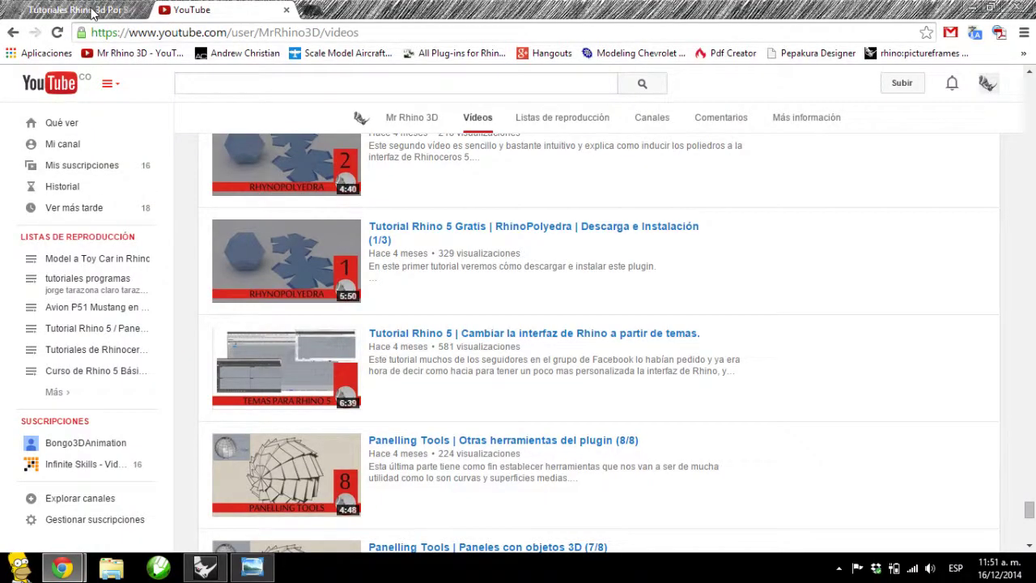
pyautogui.click(89, 10)
pyautogui.click(194, 9)
pyautogui.click(60, 7)
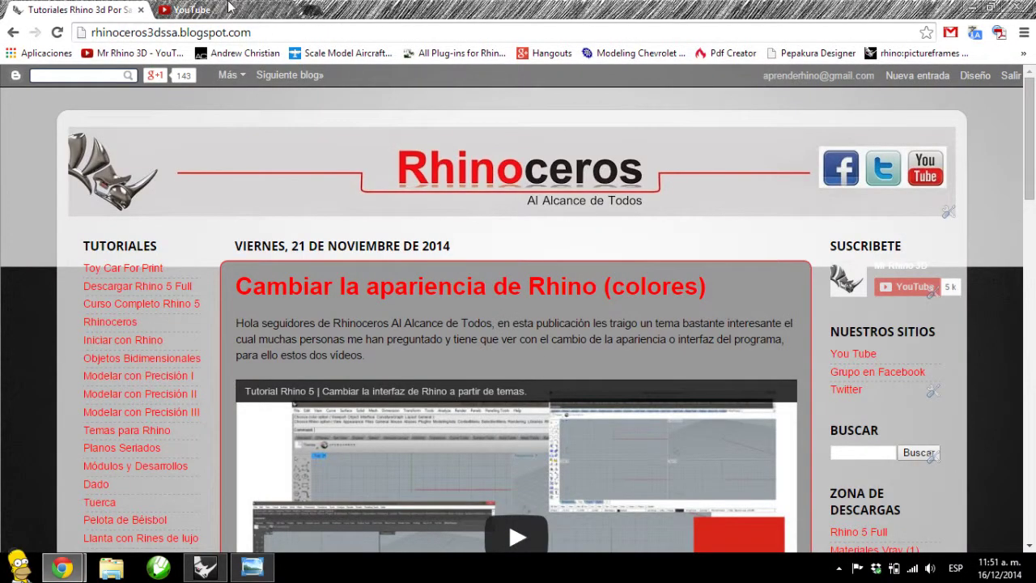
pyautogui.click(182, 10)
pyautogui.click(72, 8)
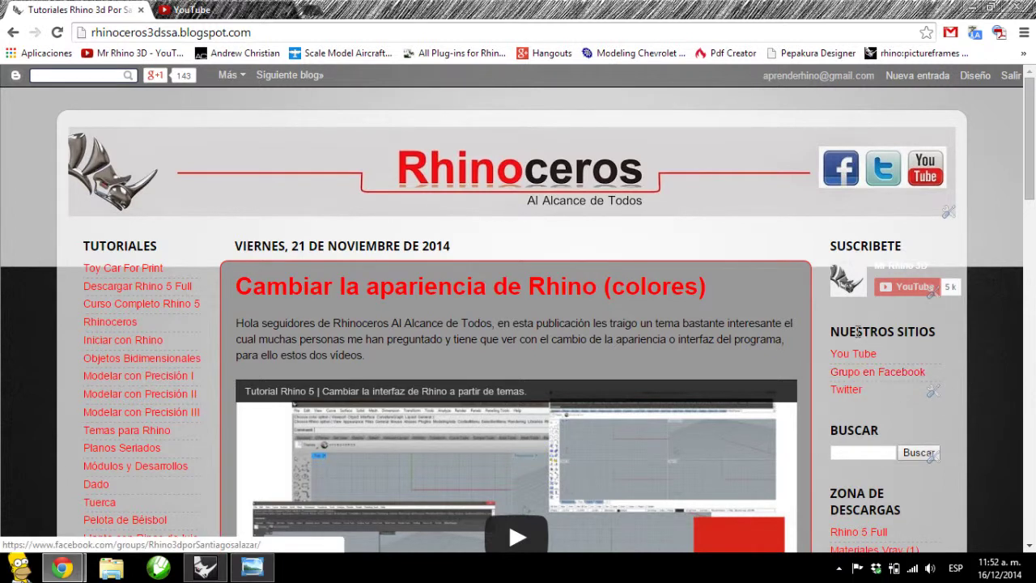
# - Minimize the Chrome and Rhino windows to show the desktop
pyautogui.click(971, 7)
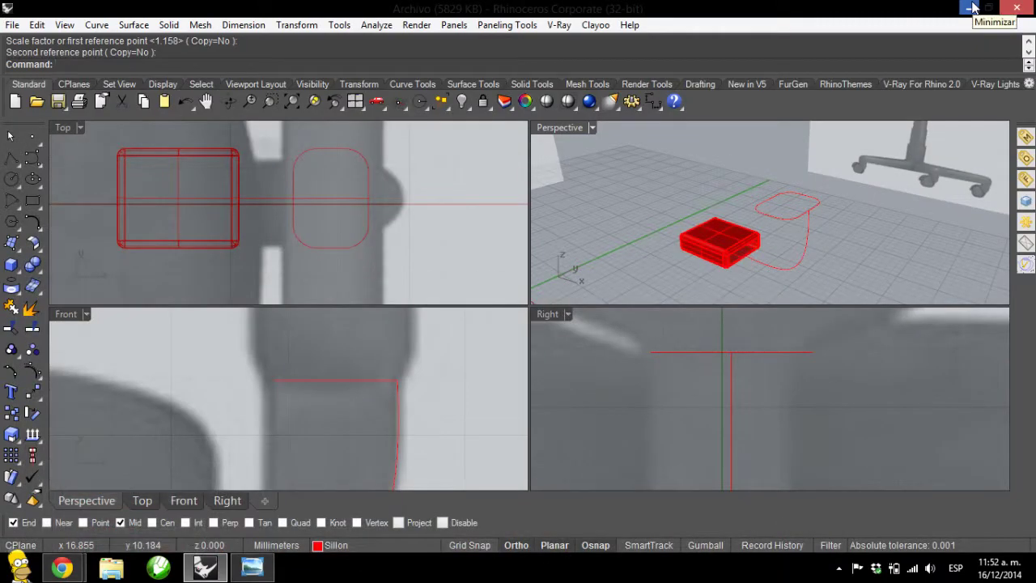
pyautogui.click(971, 7)
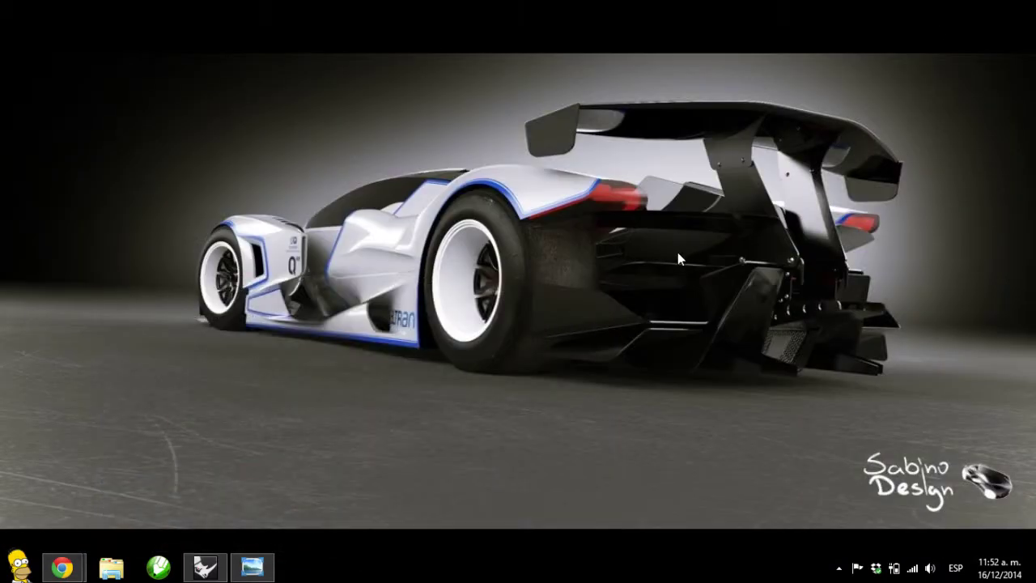